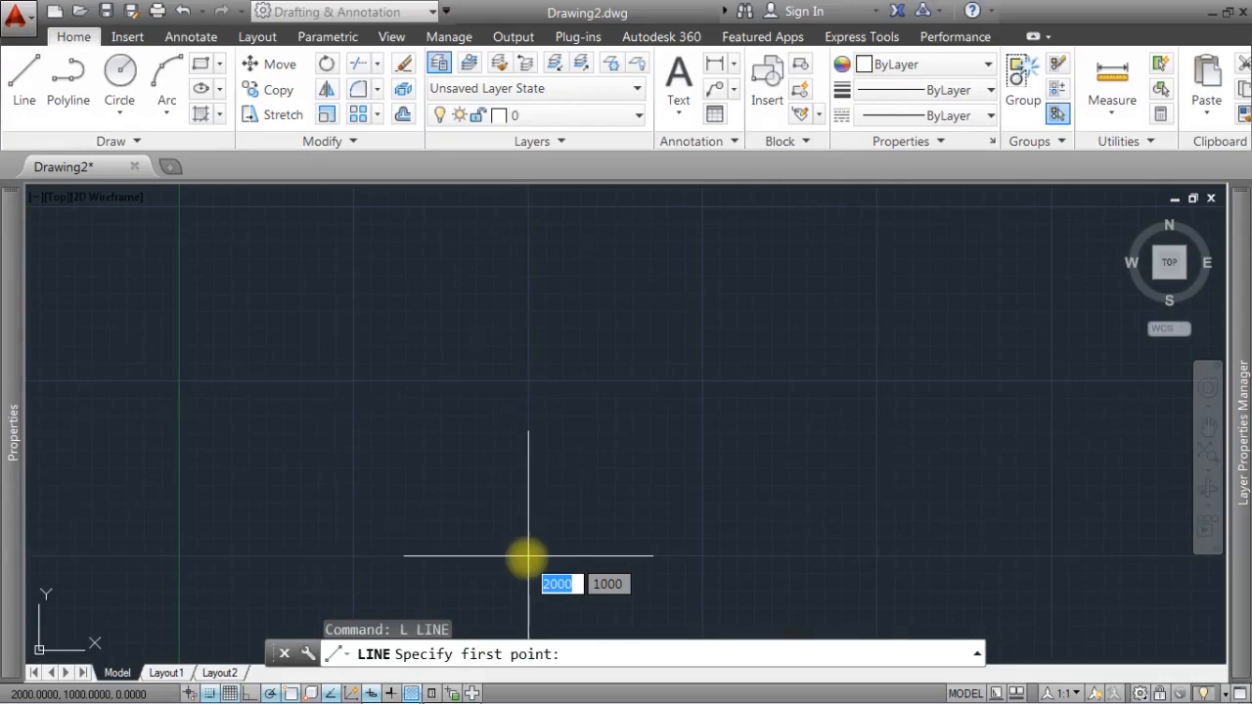
Draw a line from point 2000,1000 with a length of 1000 at an angle of 43°
left_click(529, 556)
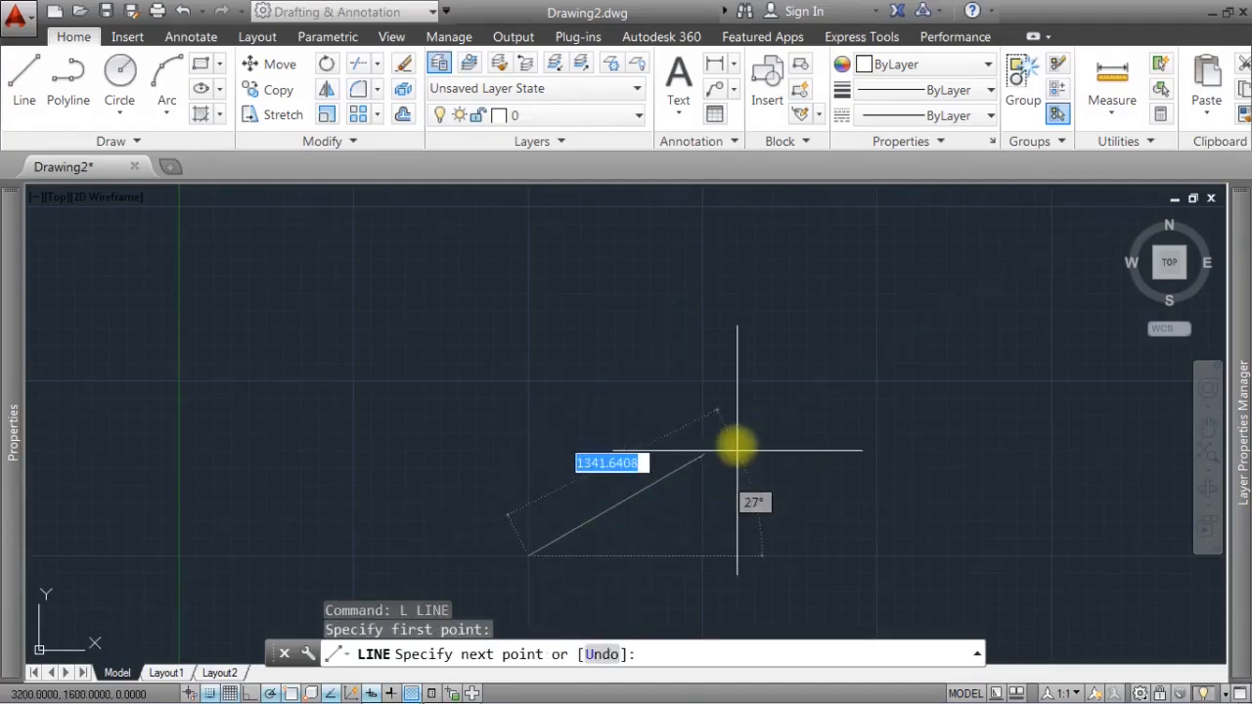
type("1000")
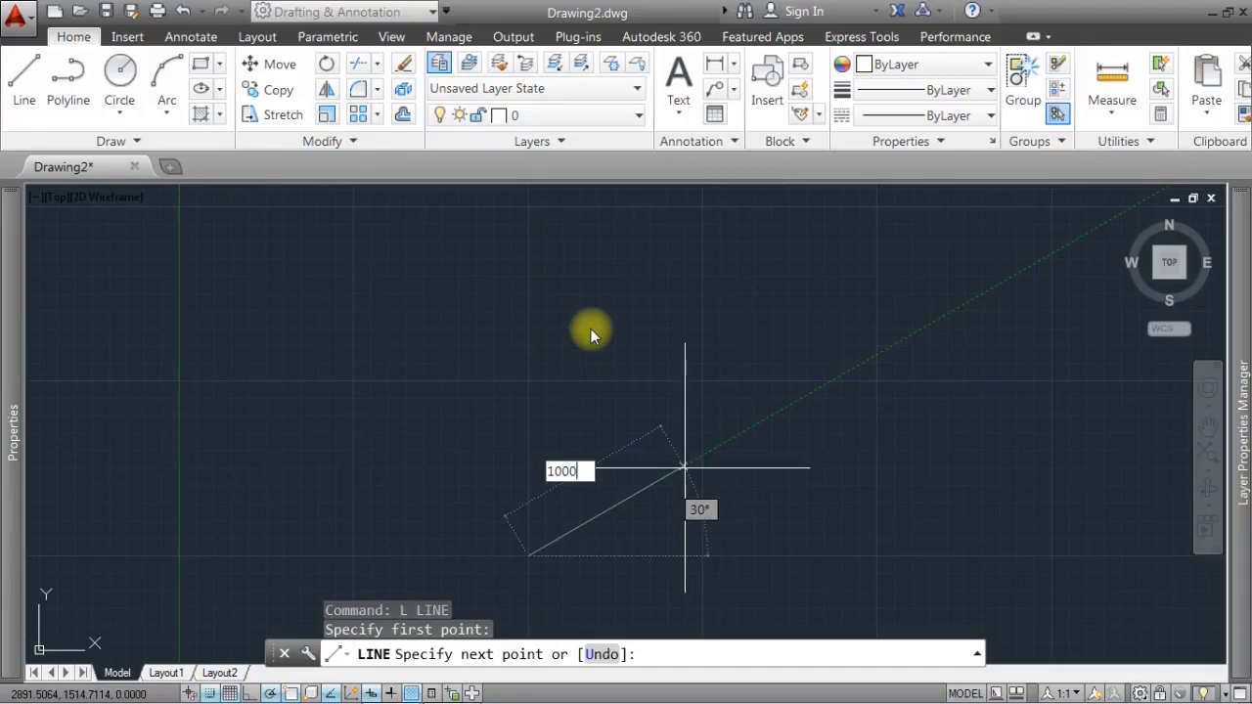
key("Tab")
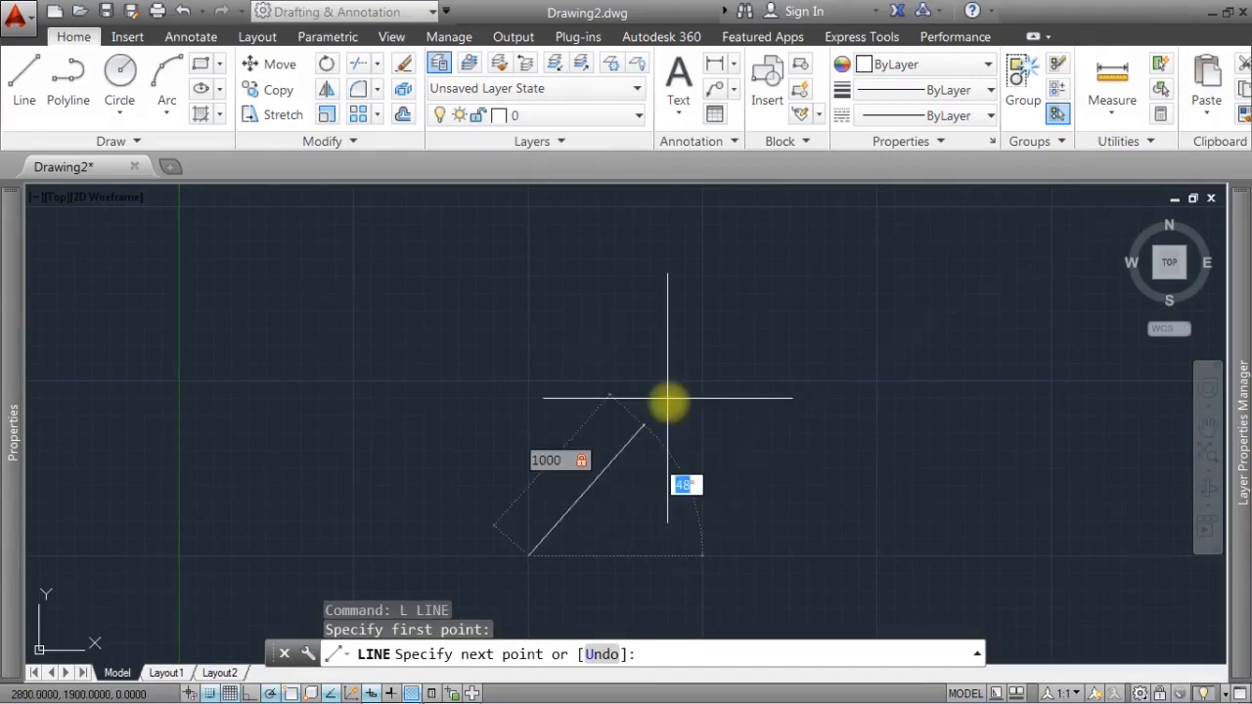
type("43")
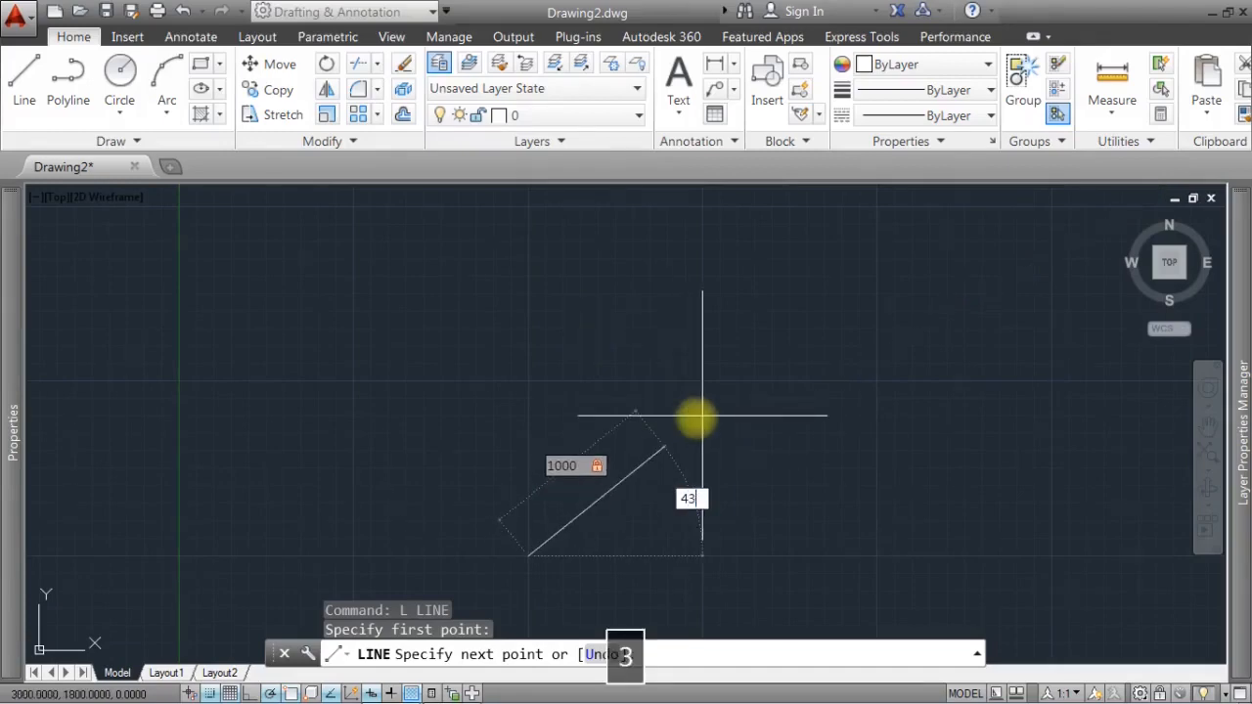
key("Return")
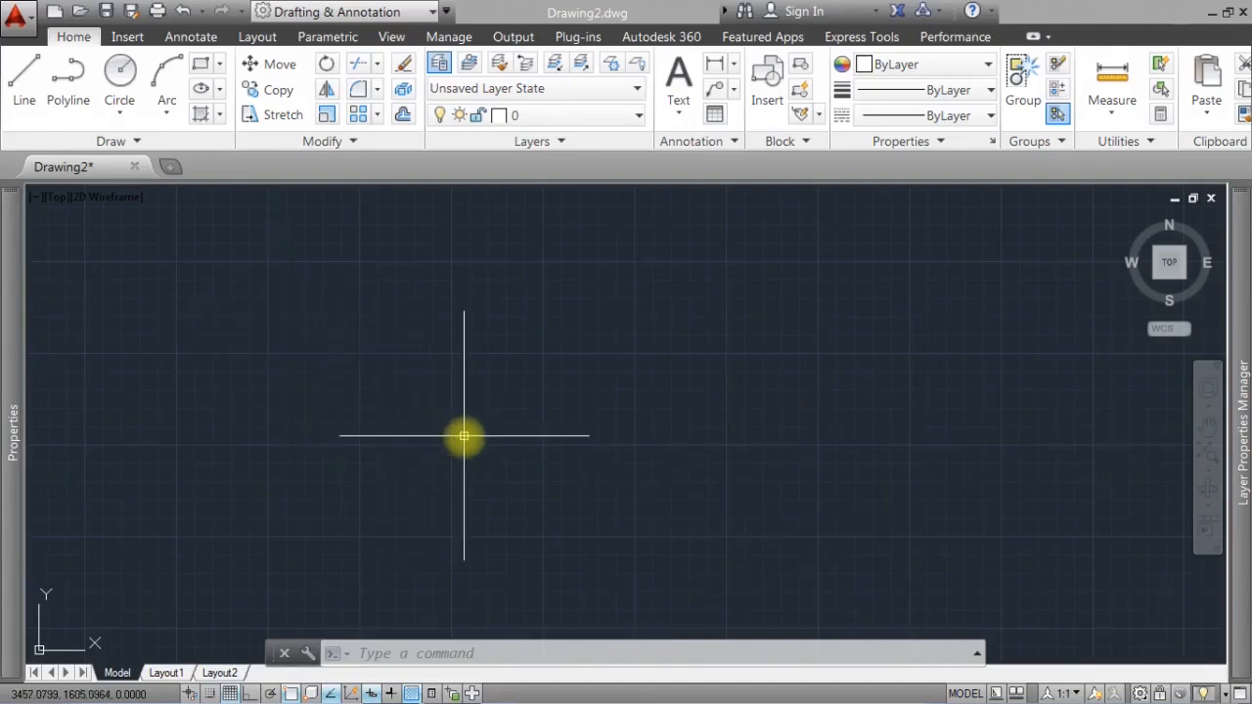
Turn on grid snap in the drafting settings and set equal X and Y snap spacing of 100
left_click(591, 424)
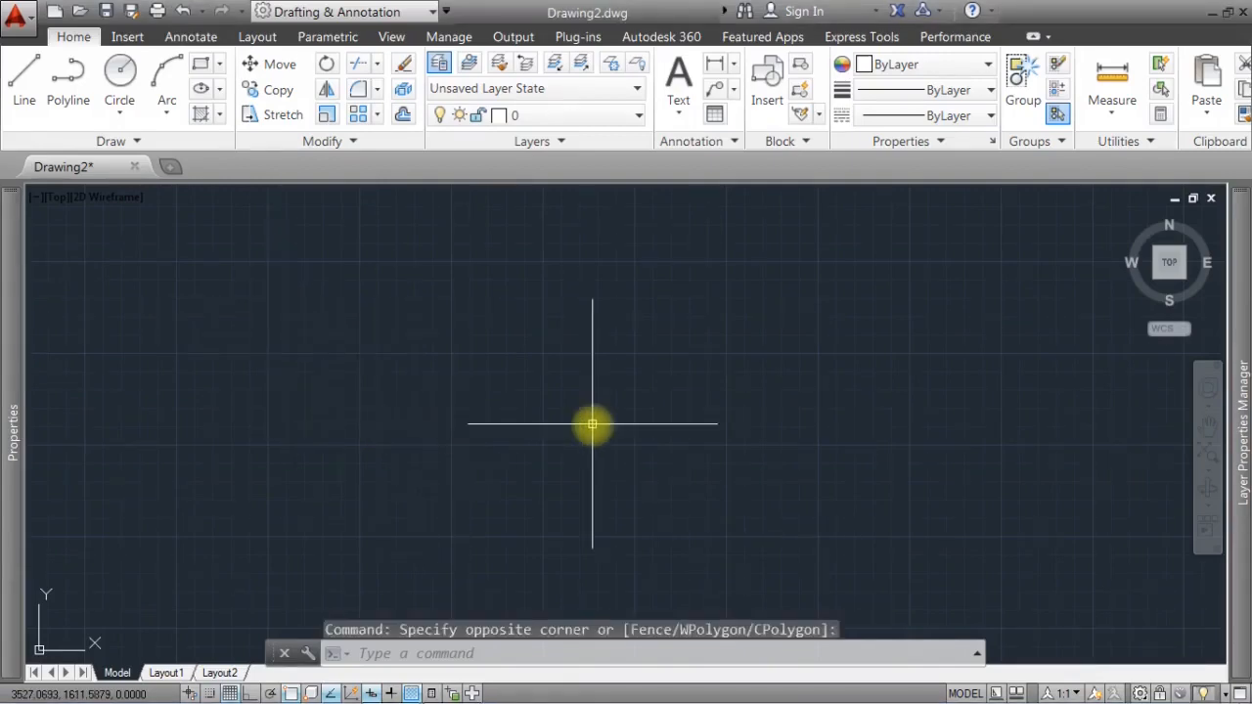
type("ds")
key("space")
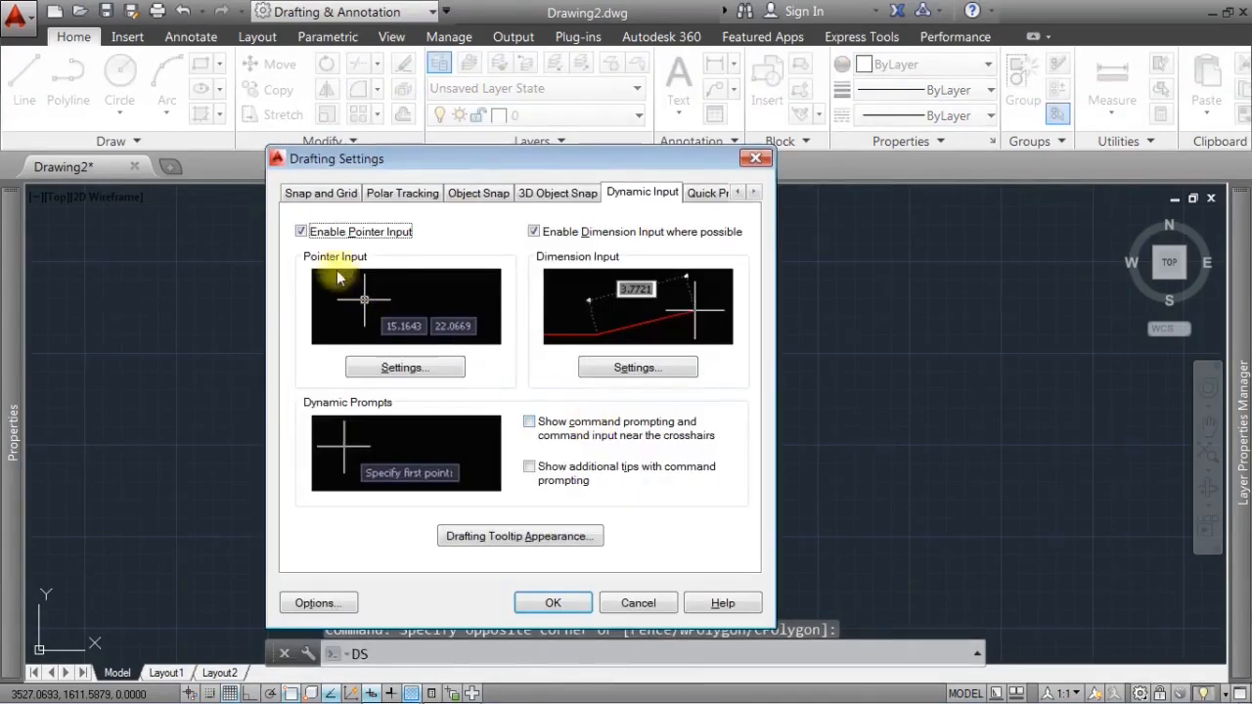
left_click(303, 194)
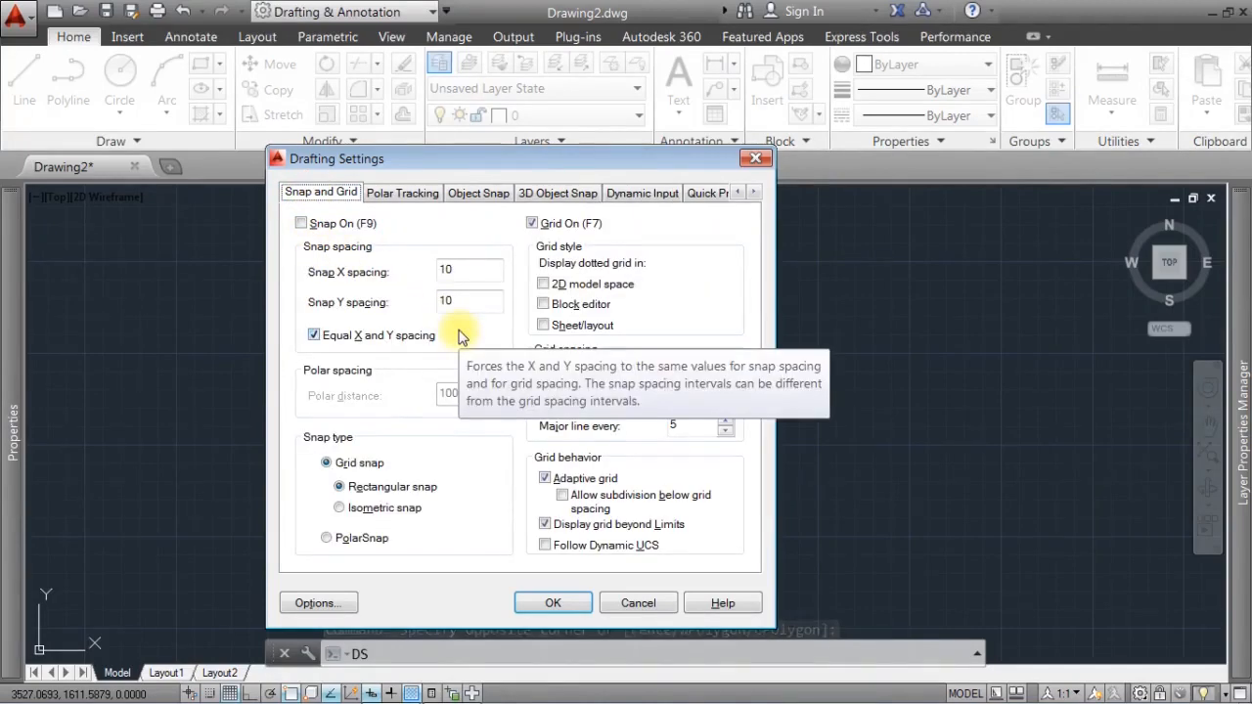
left_click(321, 227)
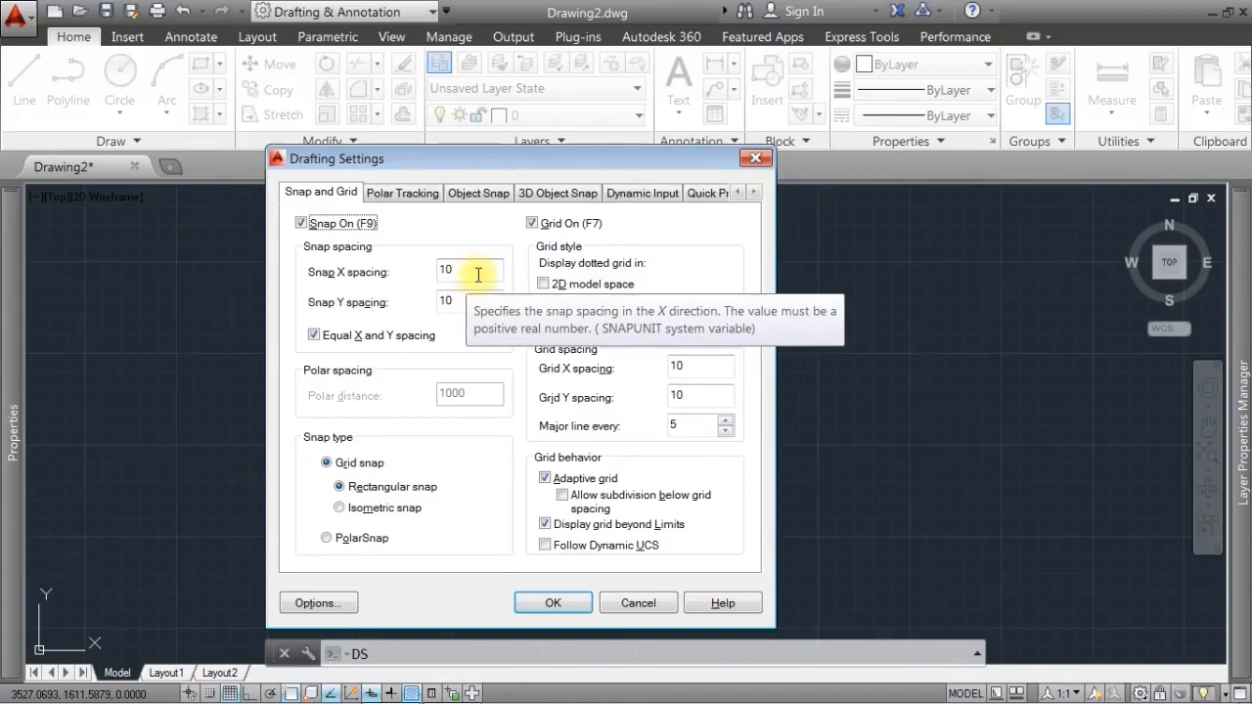
double_click(447, 270)
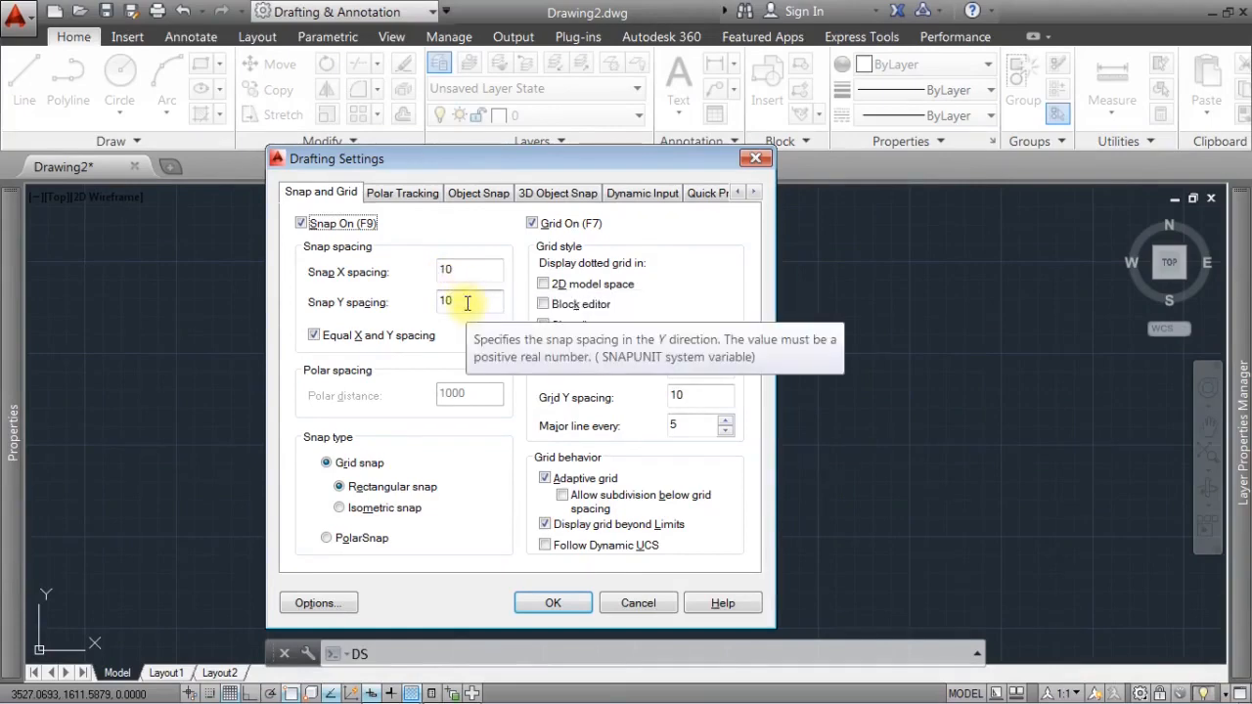
left_click(464, 268)
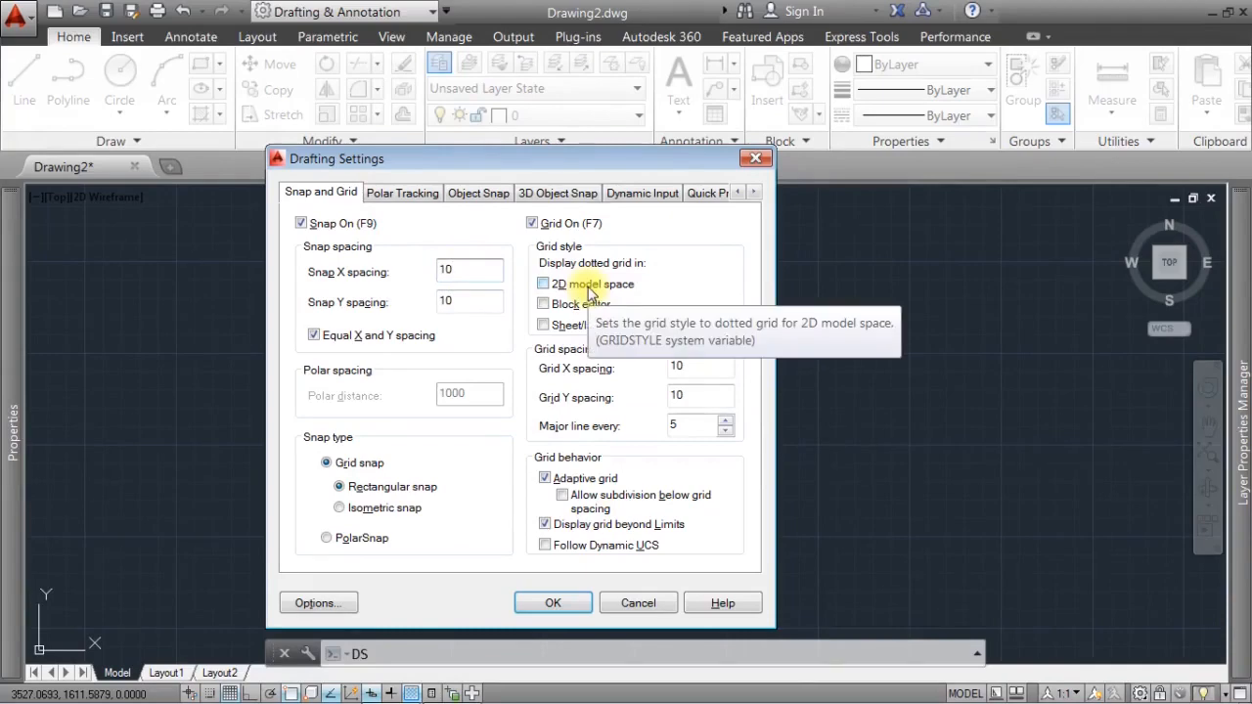
type("0")
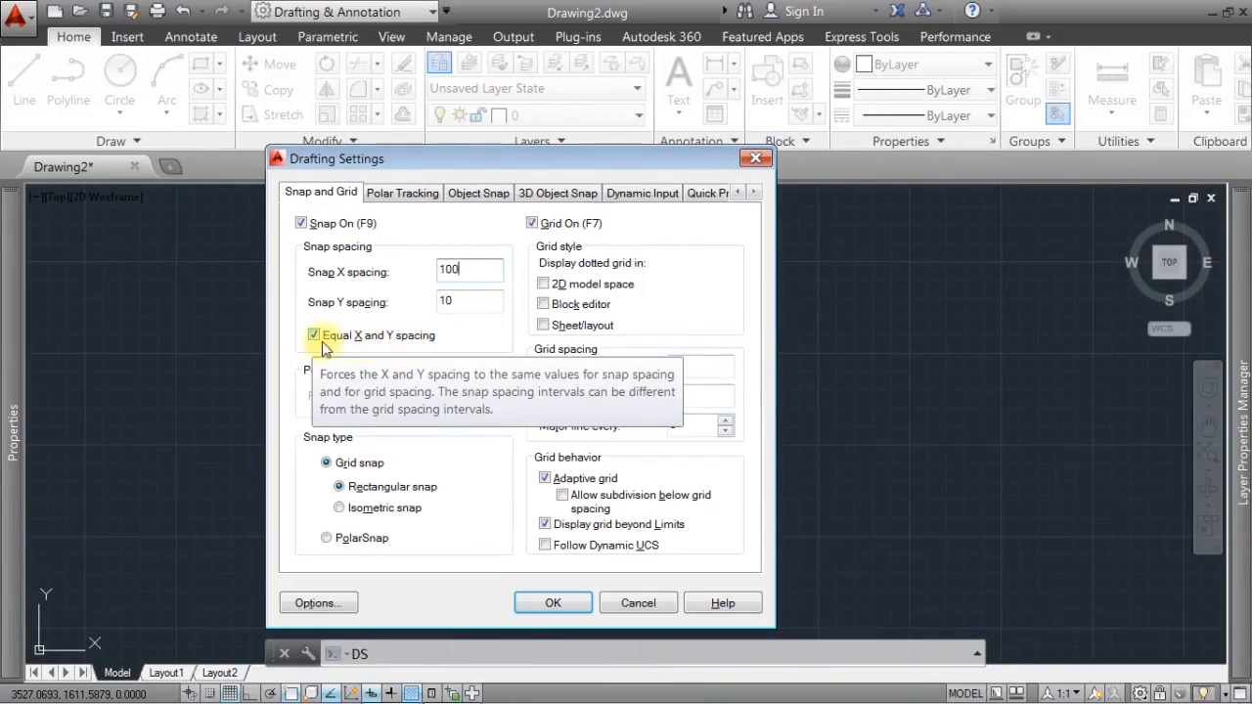
key("Return")
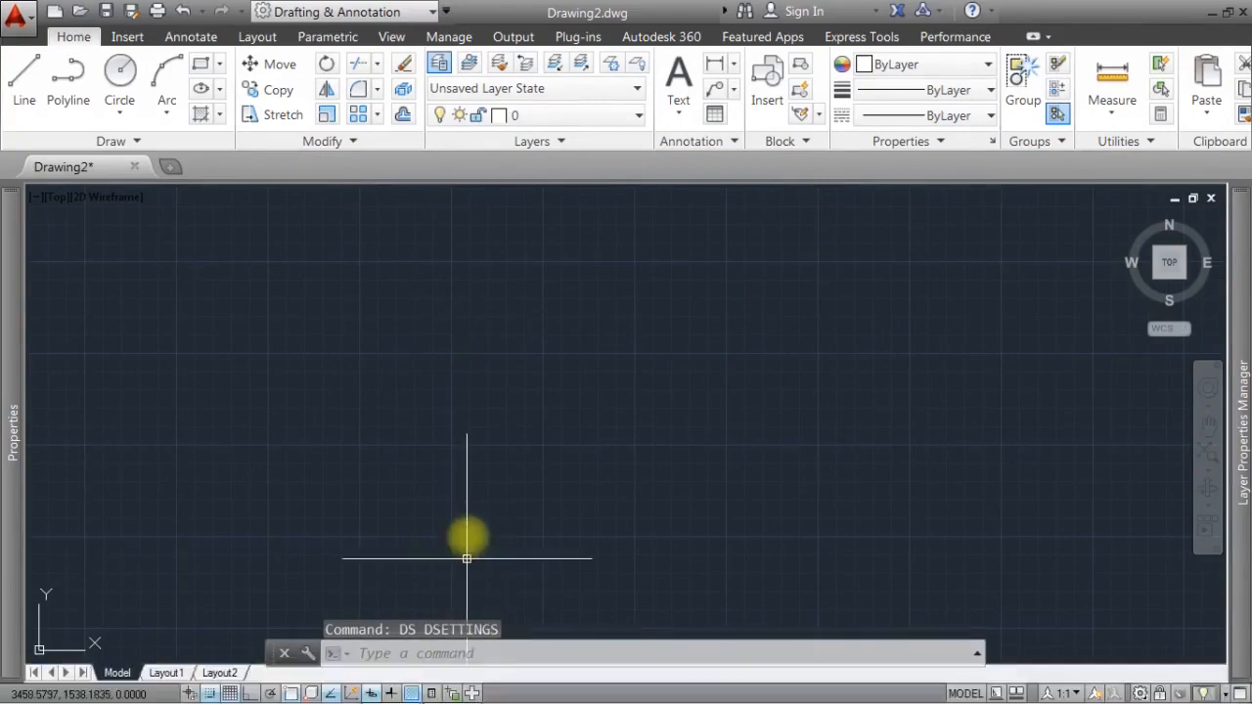
Reopen the drafting settings and examine the PolarSnap type and its polar distance, returning the snap type to Grid snap
type("ds")
key("space")
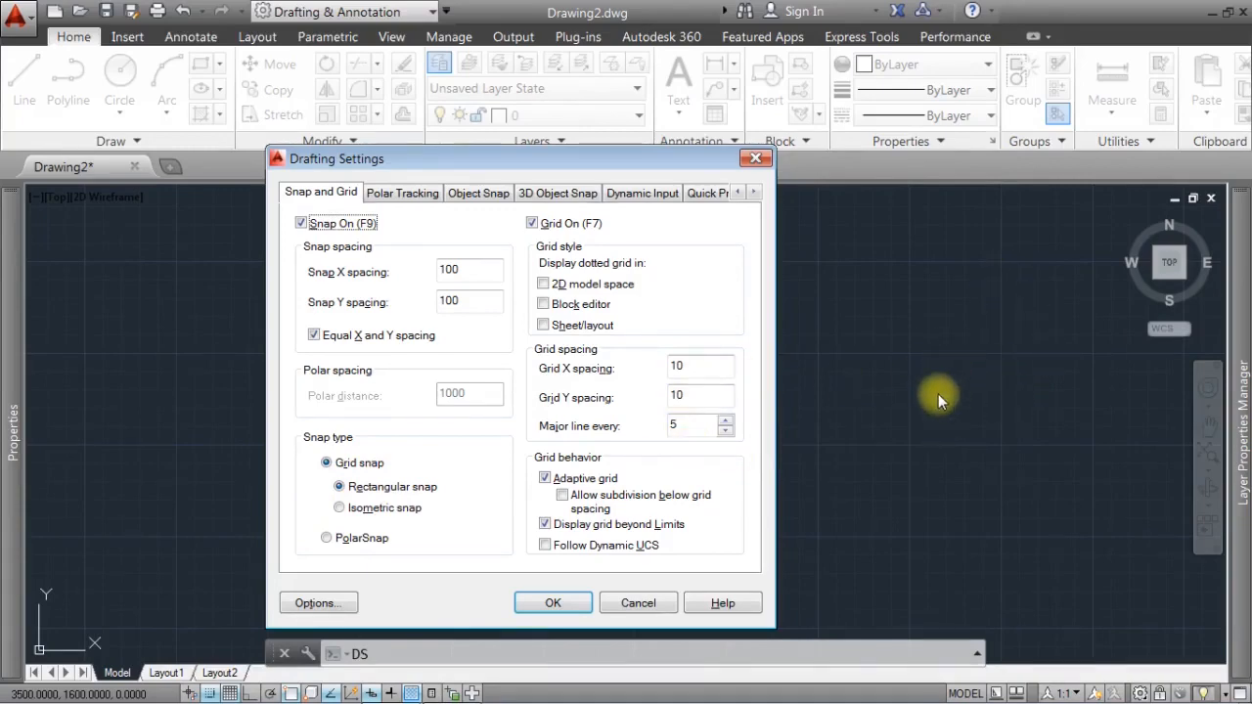
mouse_move(373, 498)
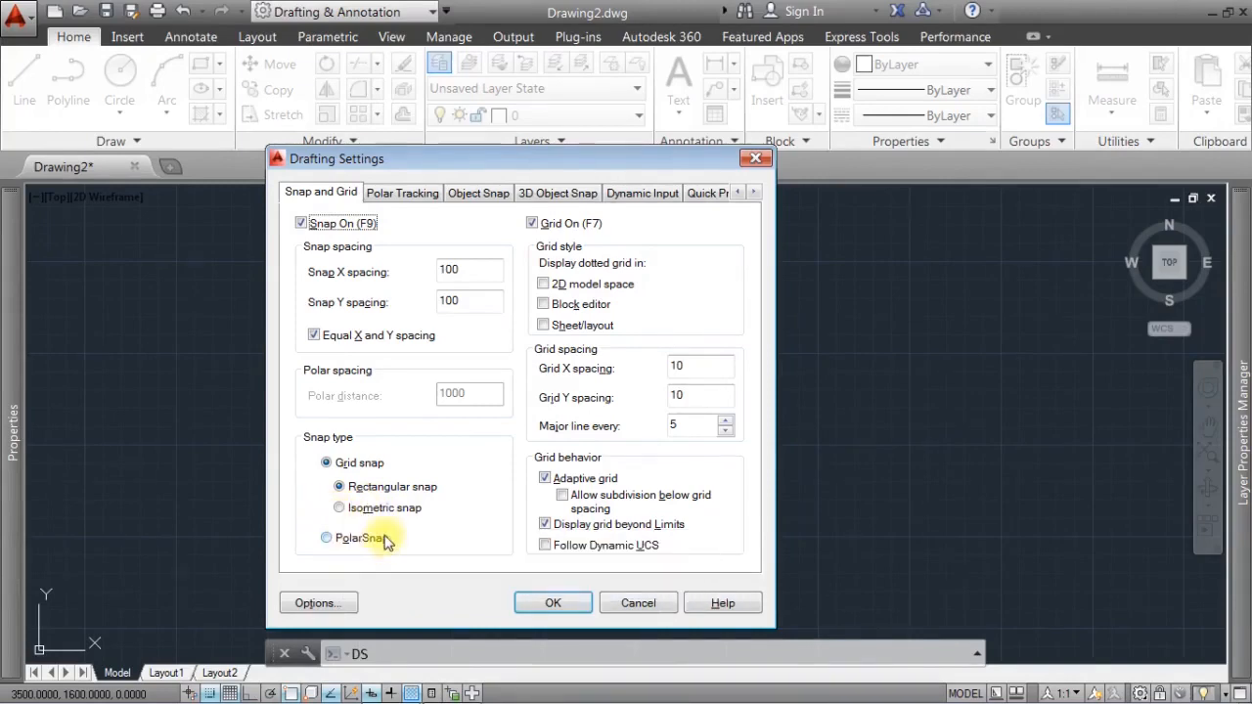
left_click(328, 539)
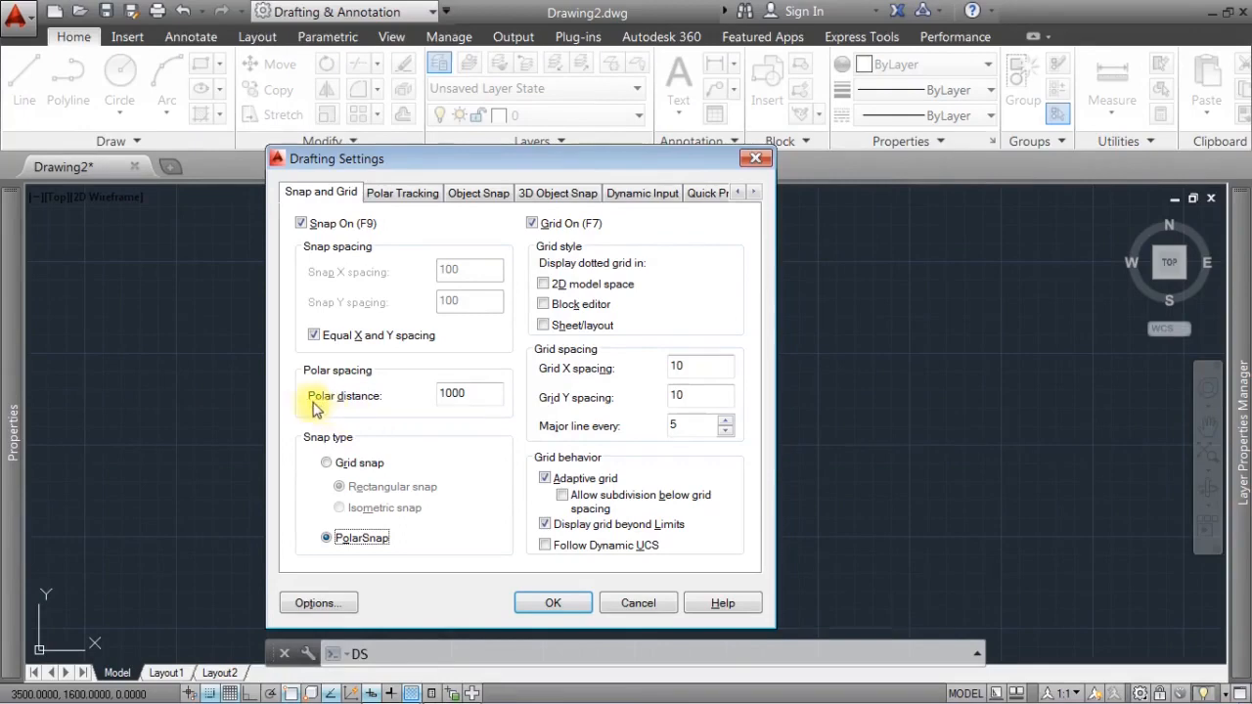
mouse_move(479, 395)
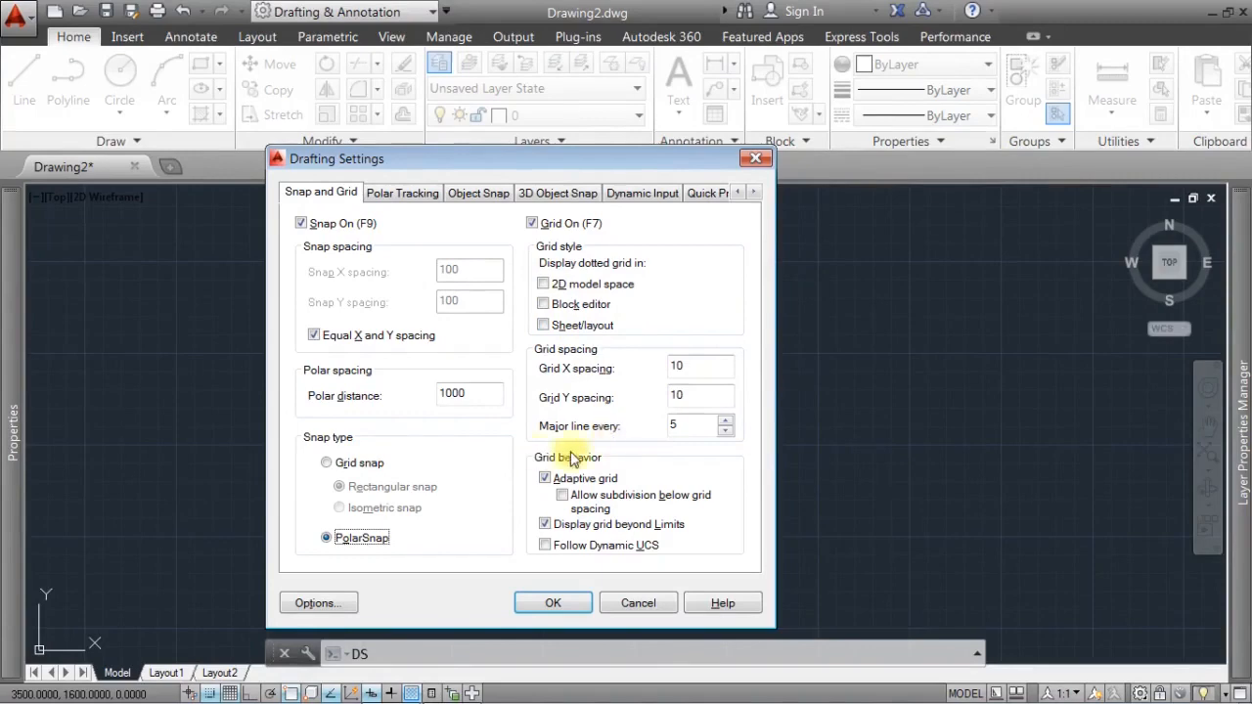
left_click(327, 463)
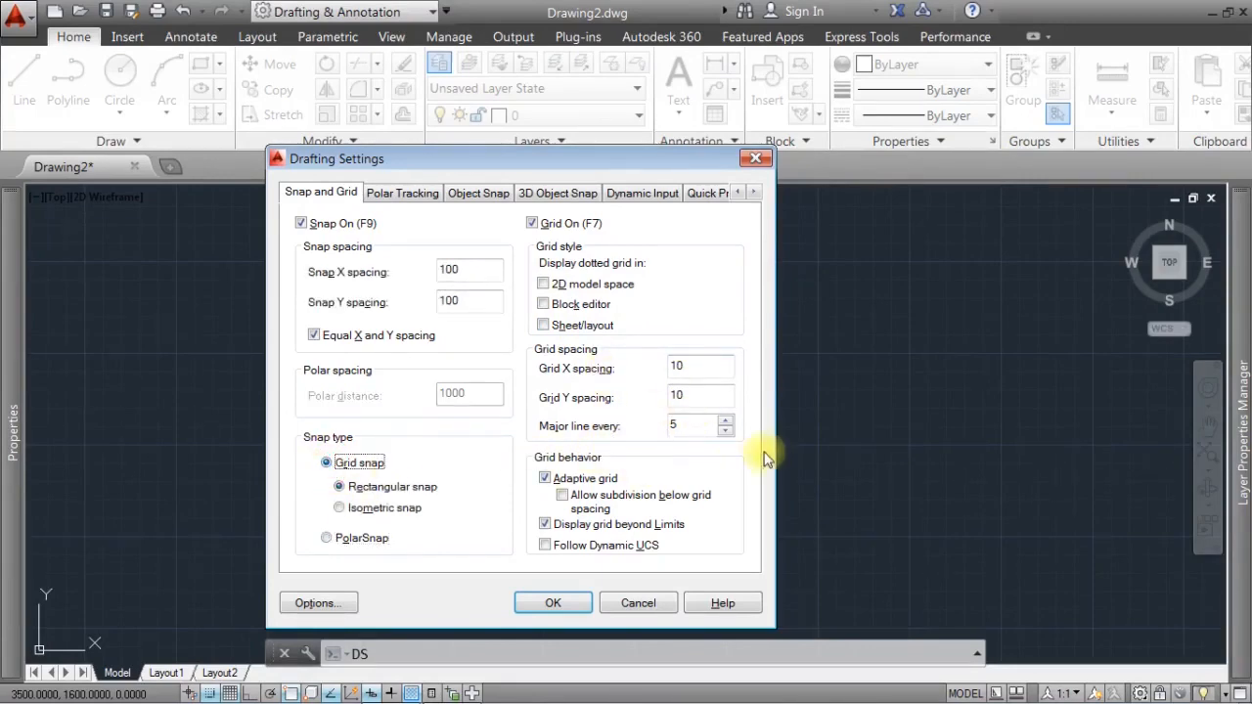
Set the grid X and Y spacing to 100 with a major line every 10
left_click(697, 364)
type("0")
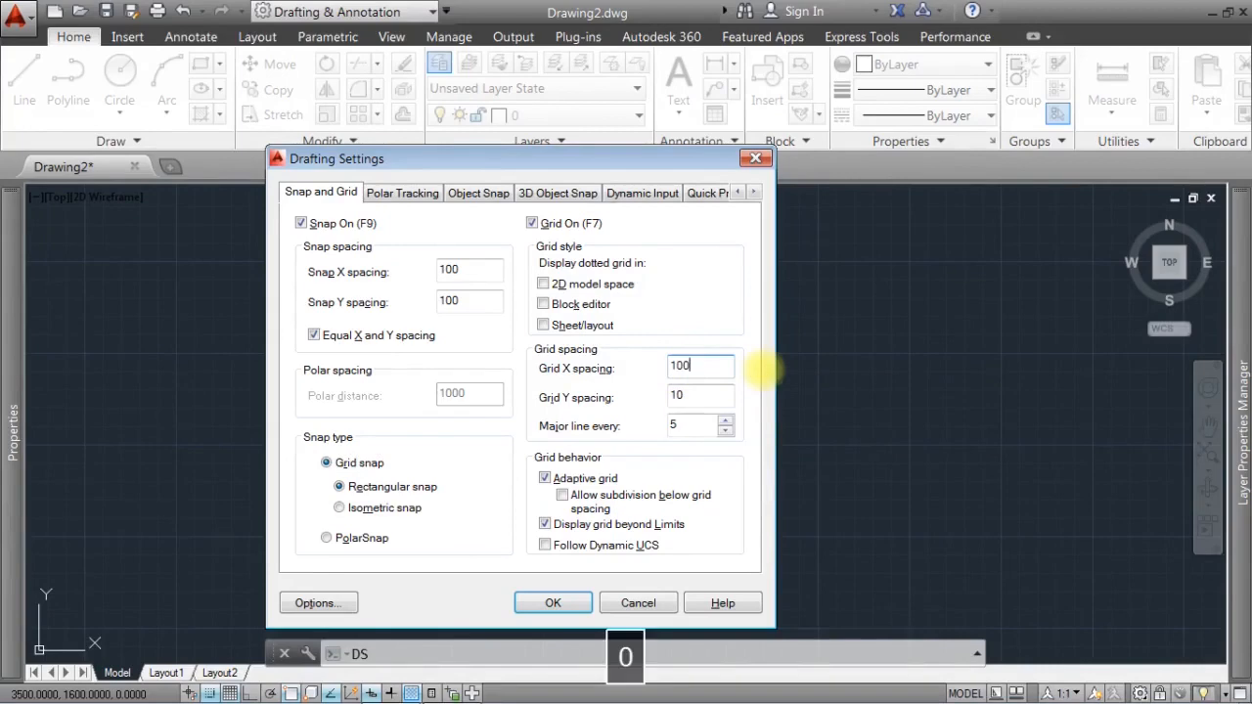
left_click(707, 397)
type("0")
left_click(695, 428)
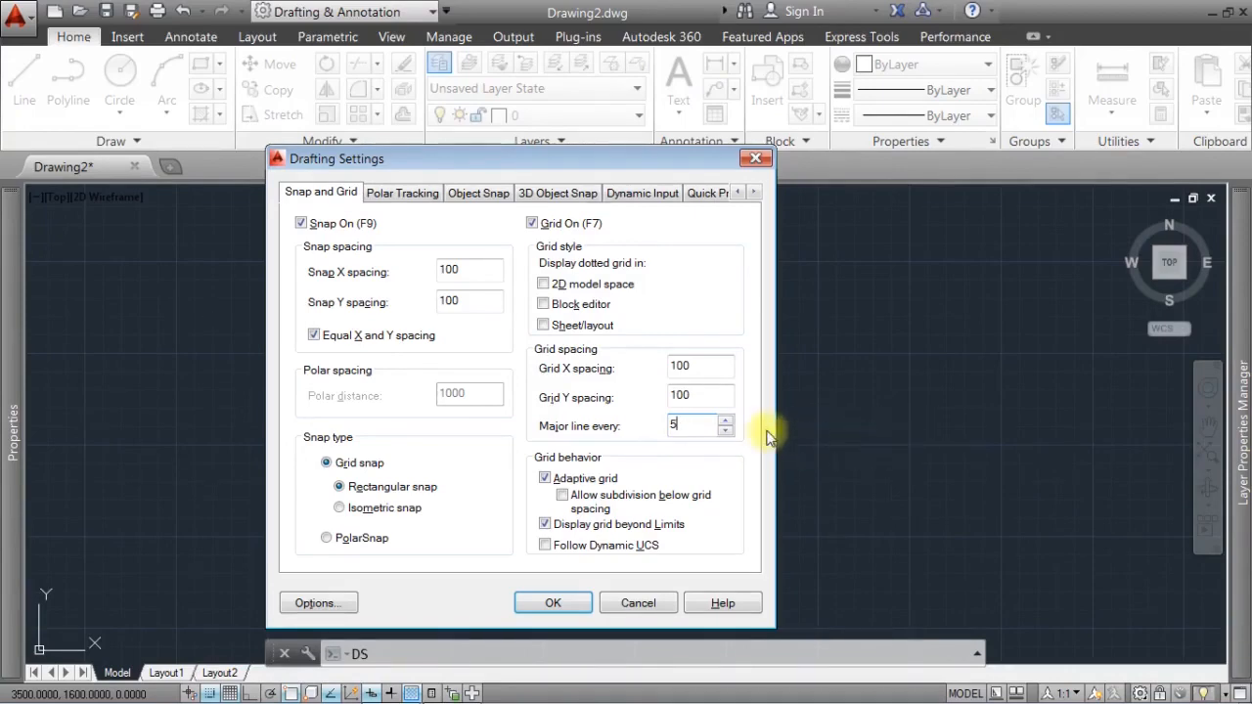
double_click(700, 426)
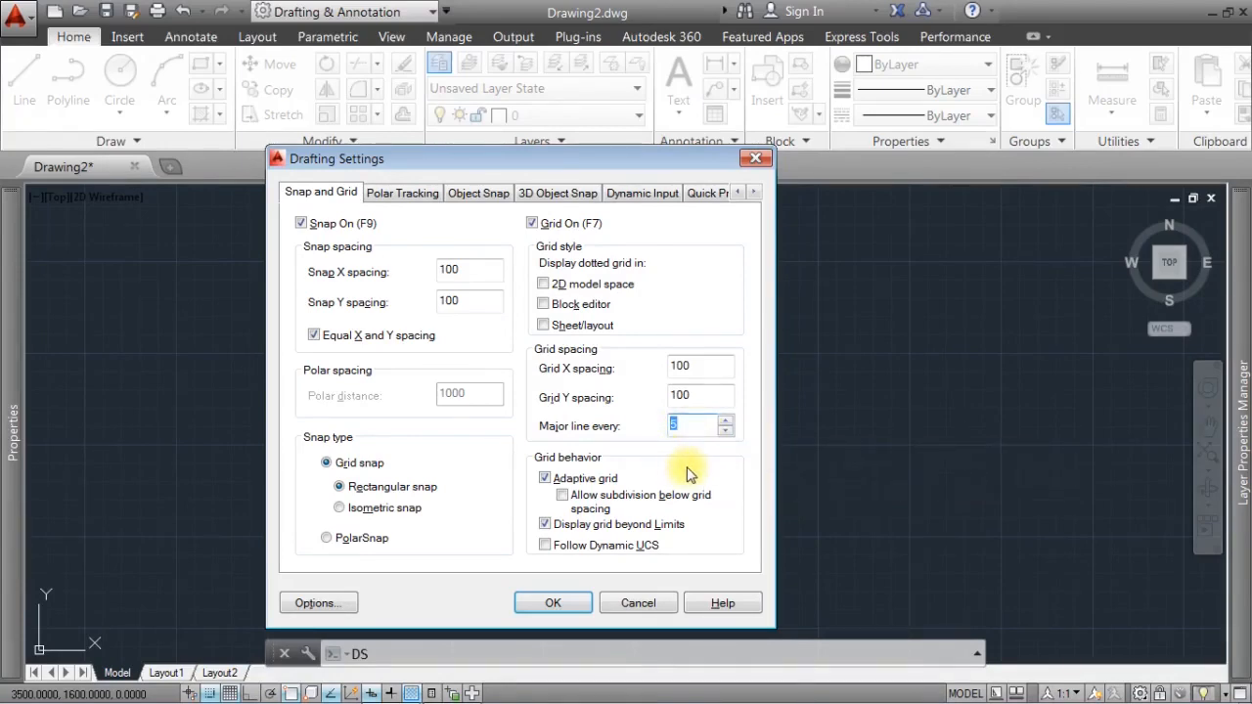
type("10")
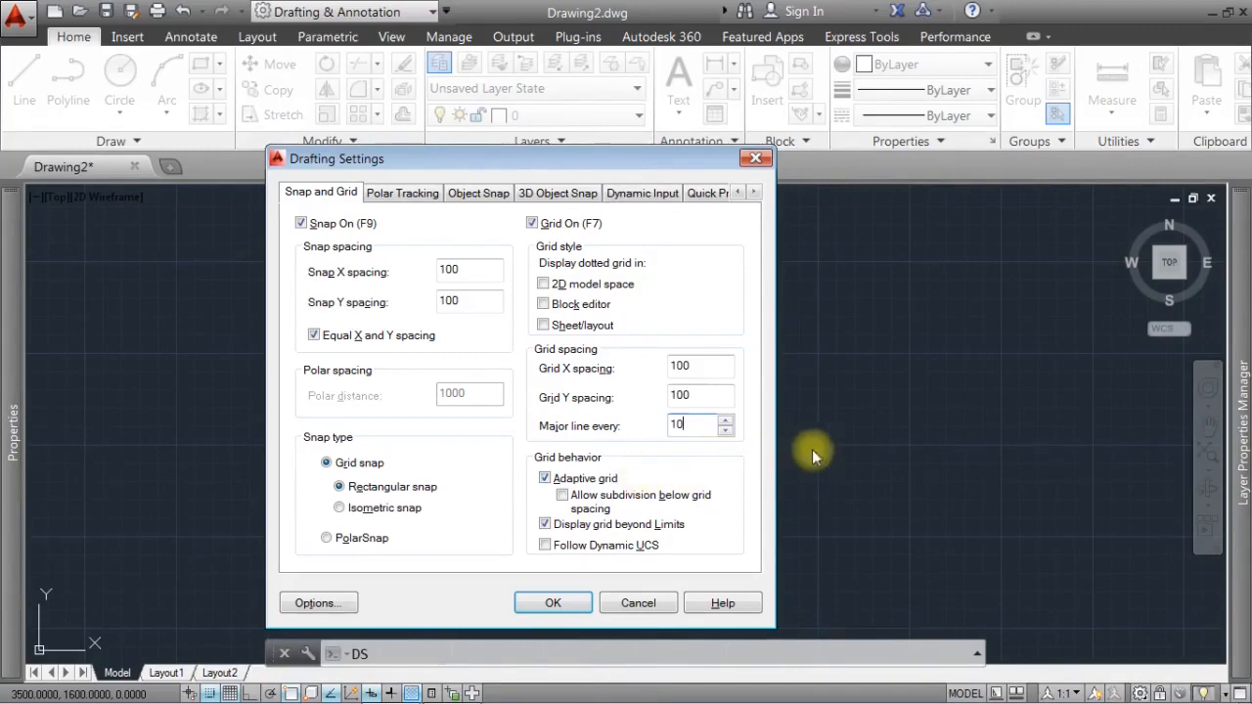
left_click(721, 396)
left_click(716, 364)
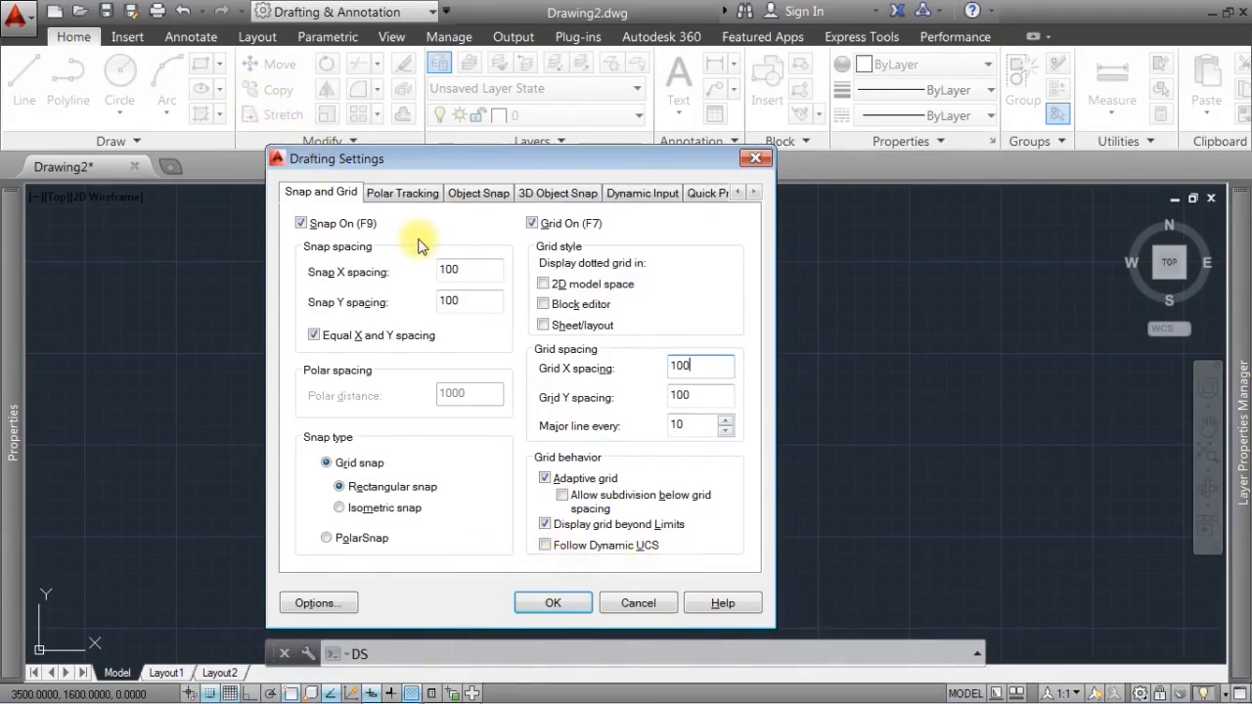
Turn on polar tracking without additional angles and make object snap tracking use all polar angle settings
left_click(396, 198)
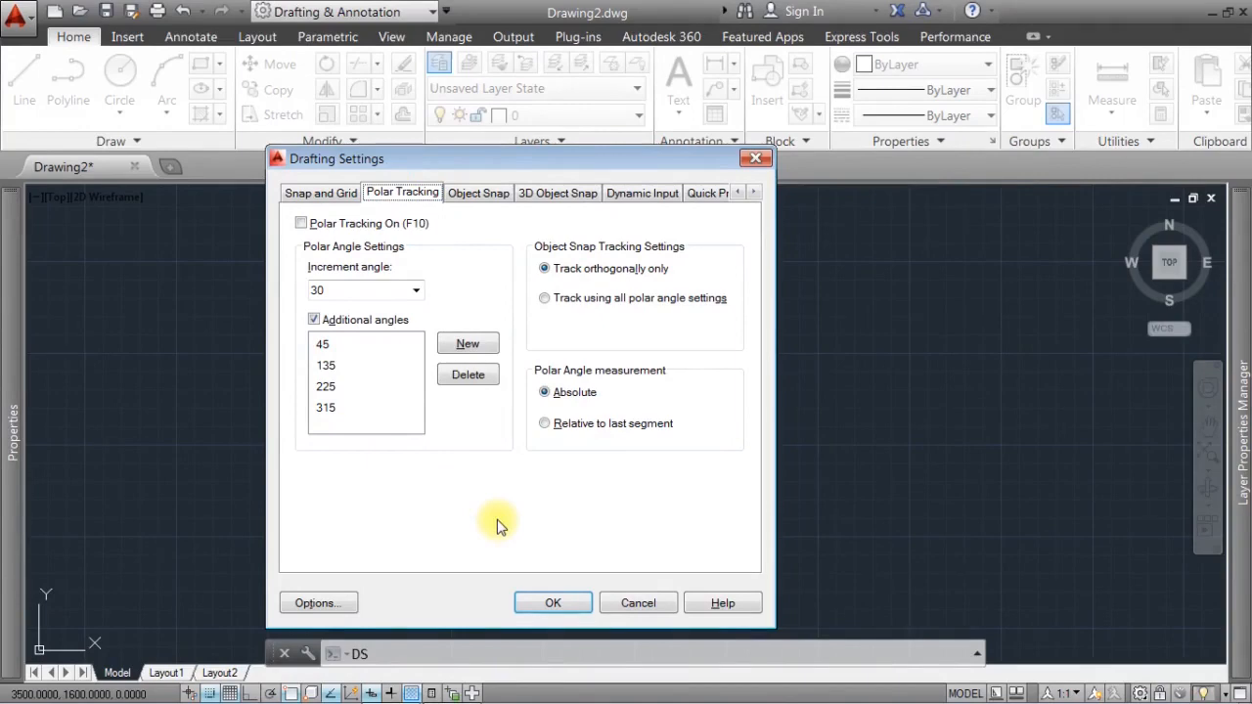
left_click(301, 224)
double_click(316, 290)
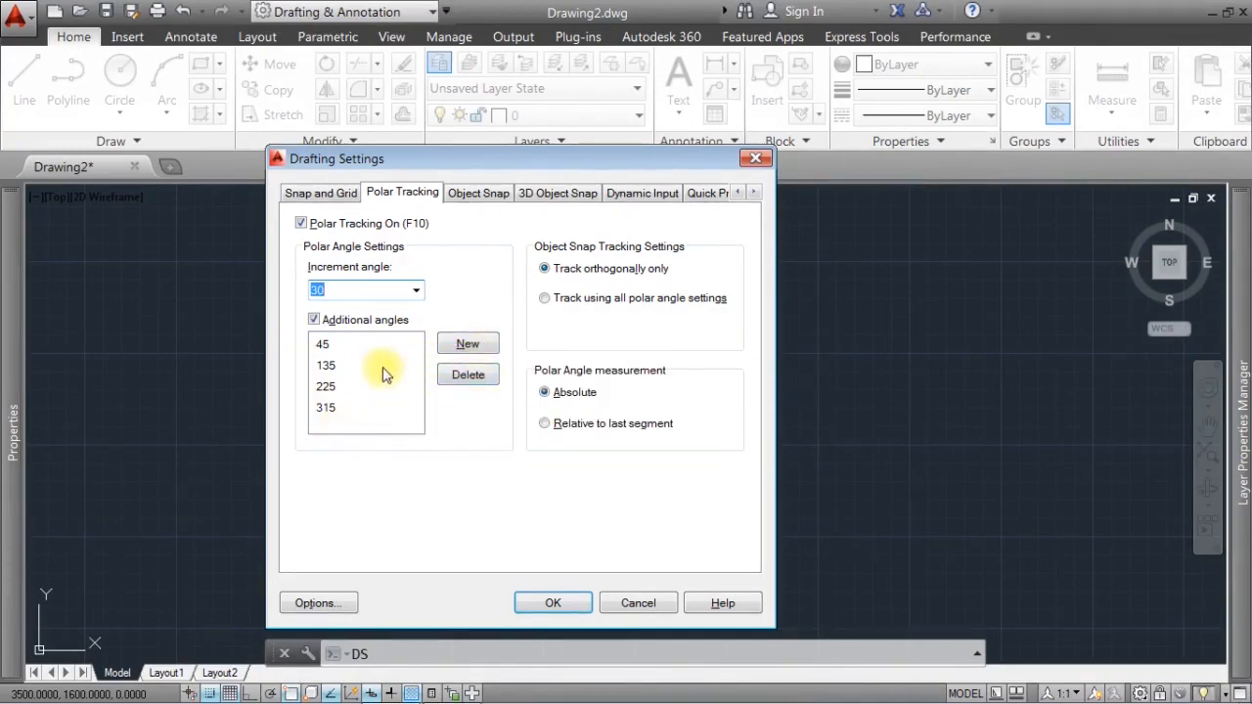
left_click(313, 320)
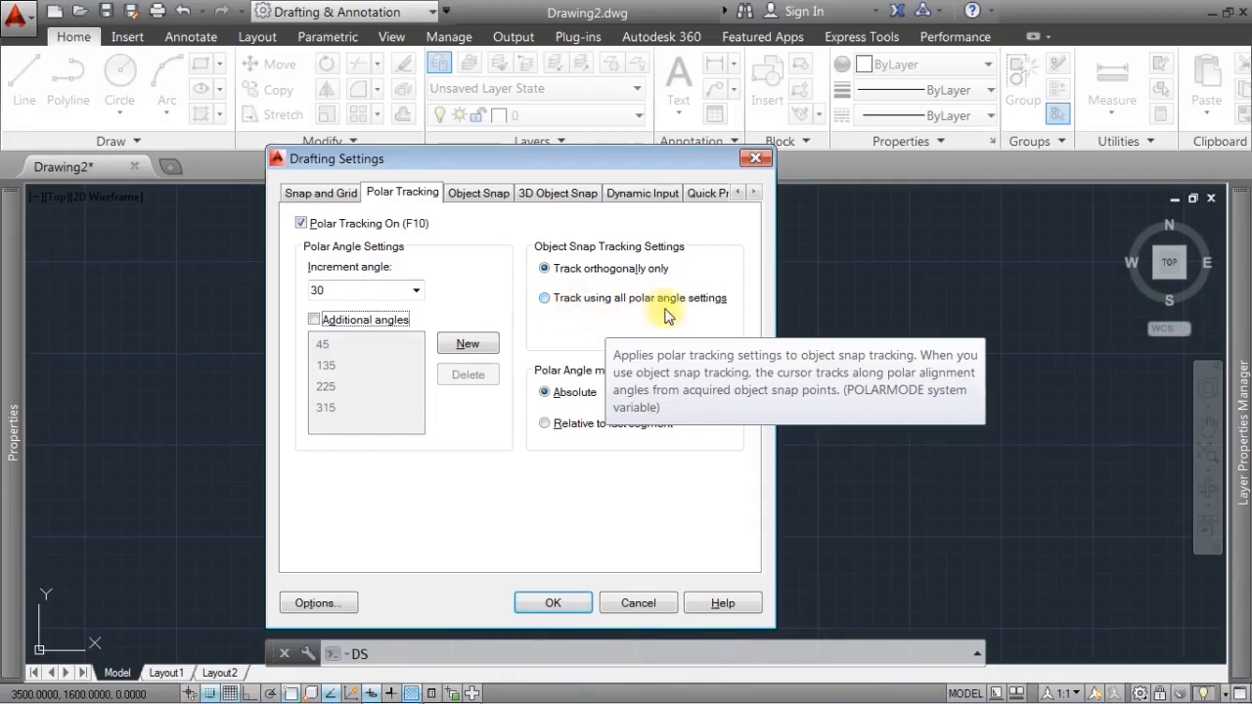
left_click(569, 299)
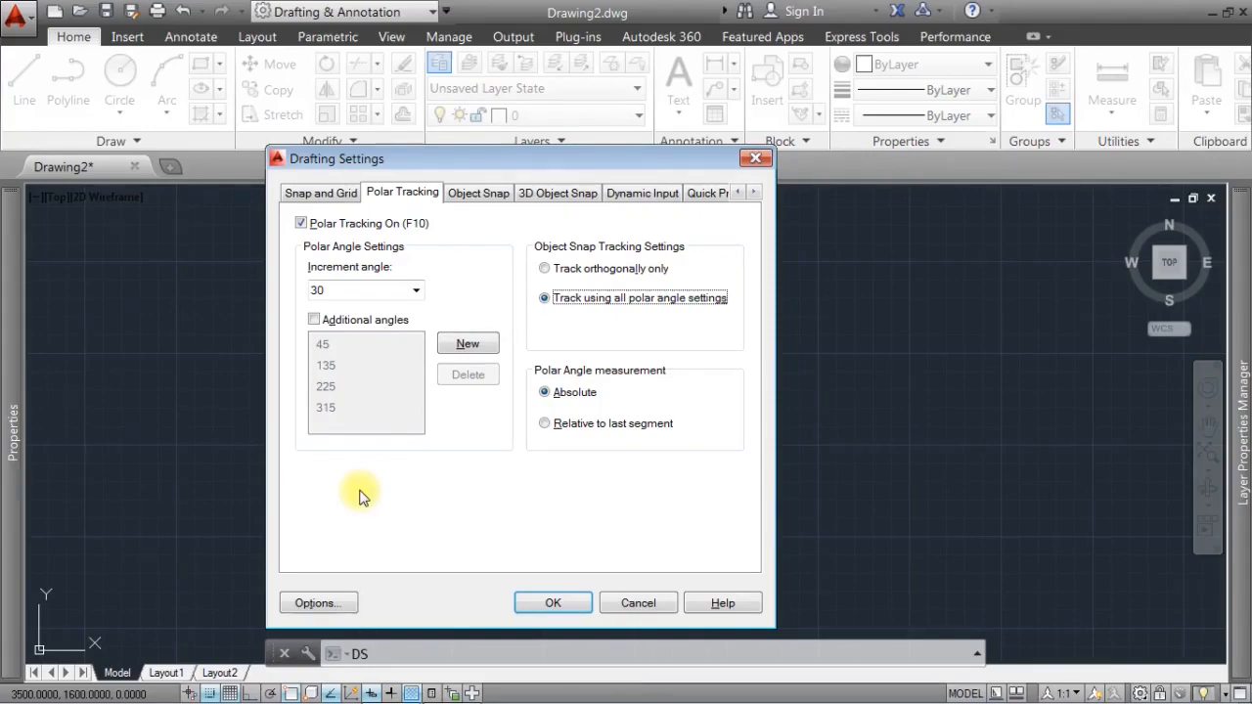
Disable the Node and Insertion object snap modes and turn off 3D object snap
left_click(478, 196)
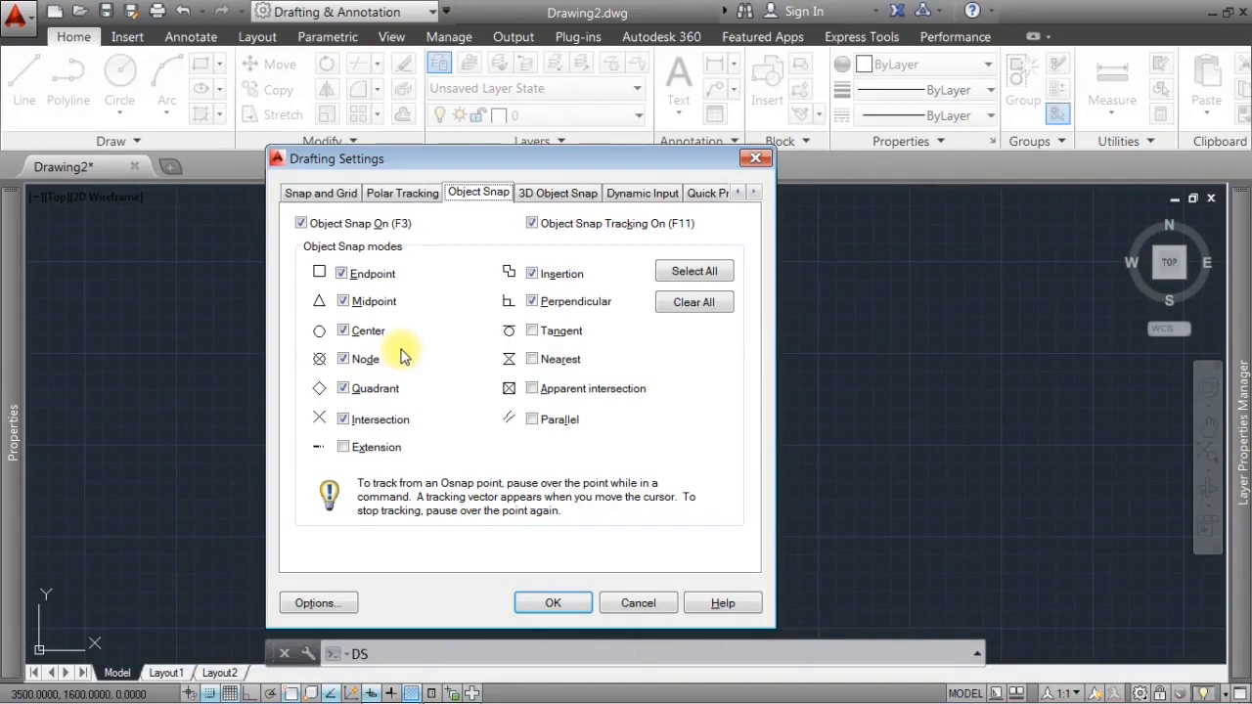
left_click(342, 359)
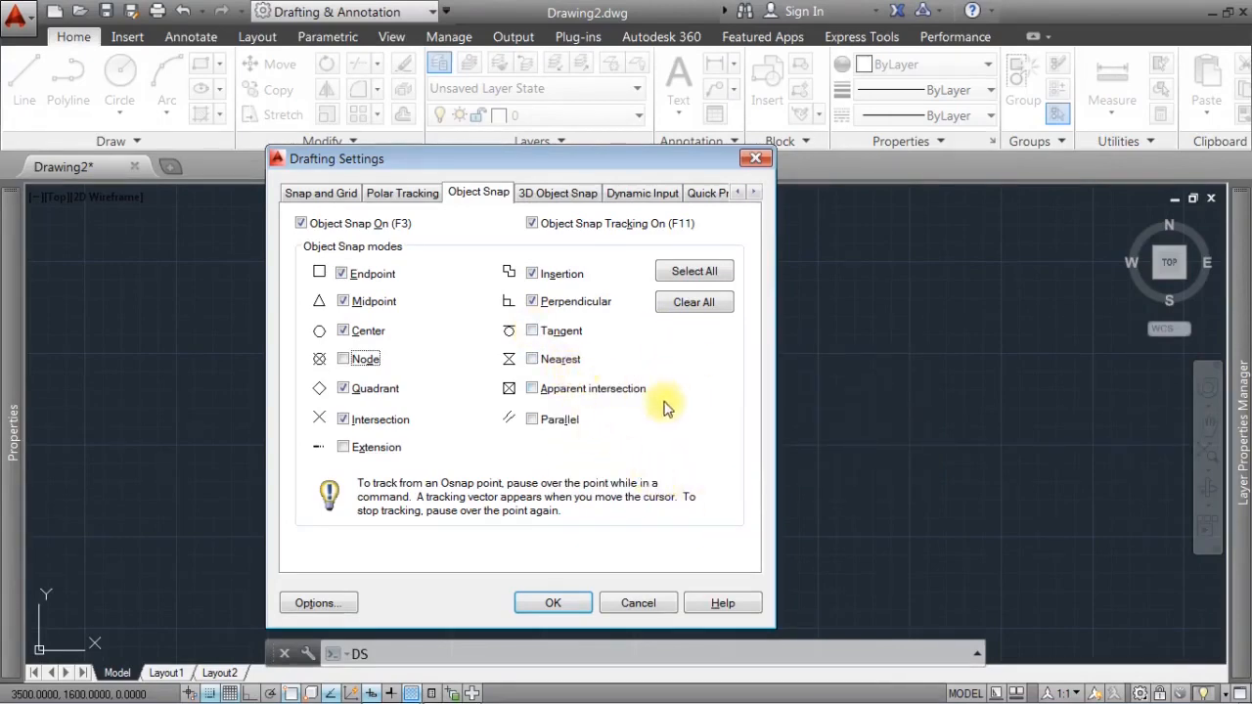
left_click(534, 274)
left_click(565, 195)
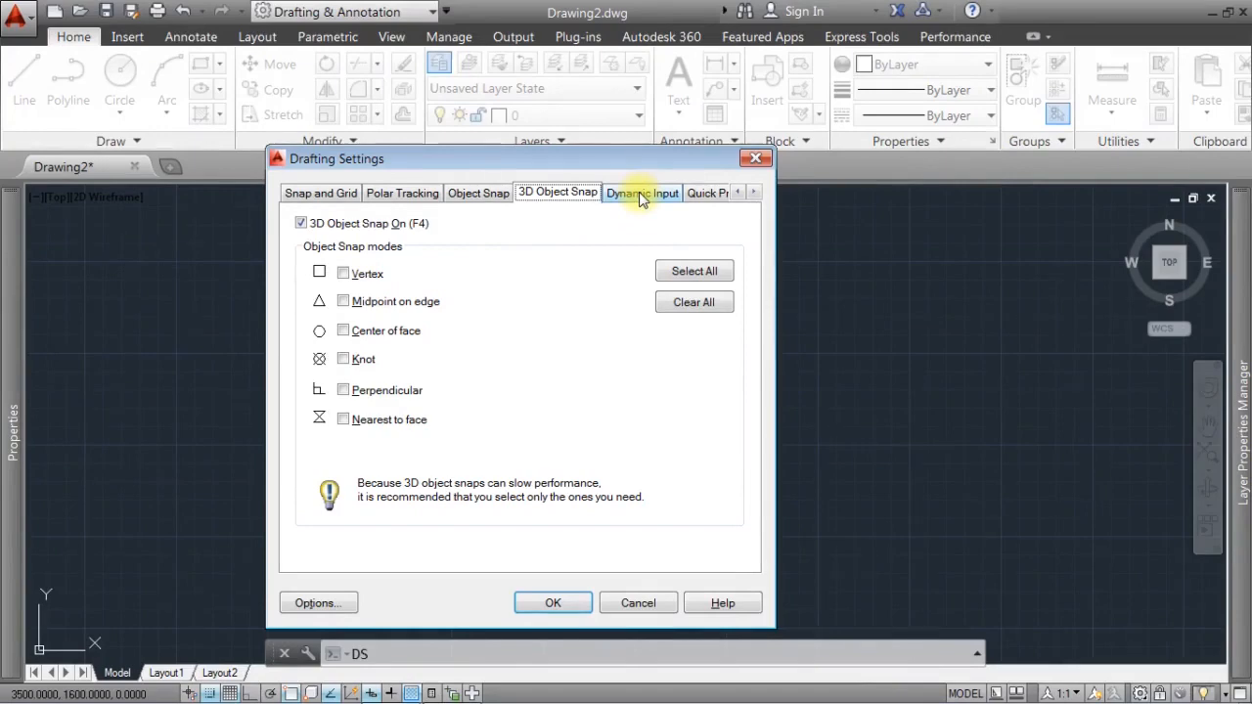
left_click(302, 224)
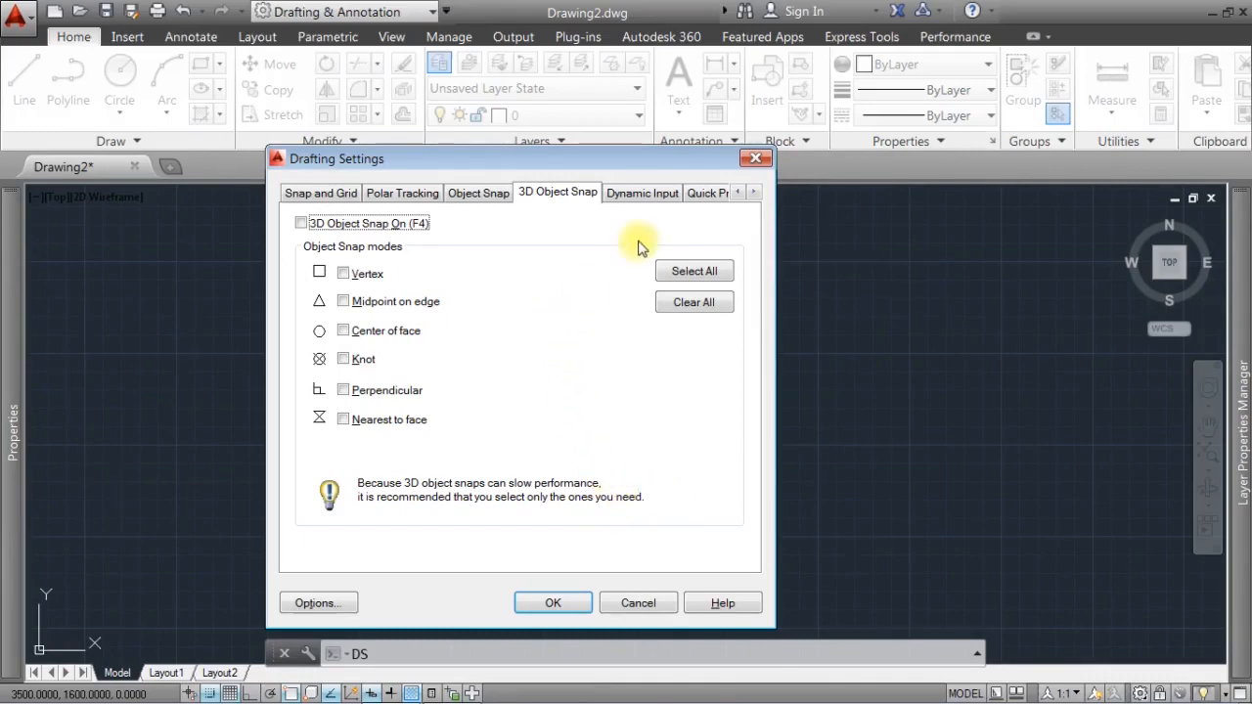
Examine the dynamic input options and the pointer input format and visibility settings, leaving them as they are
left_click(653, 194)
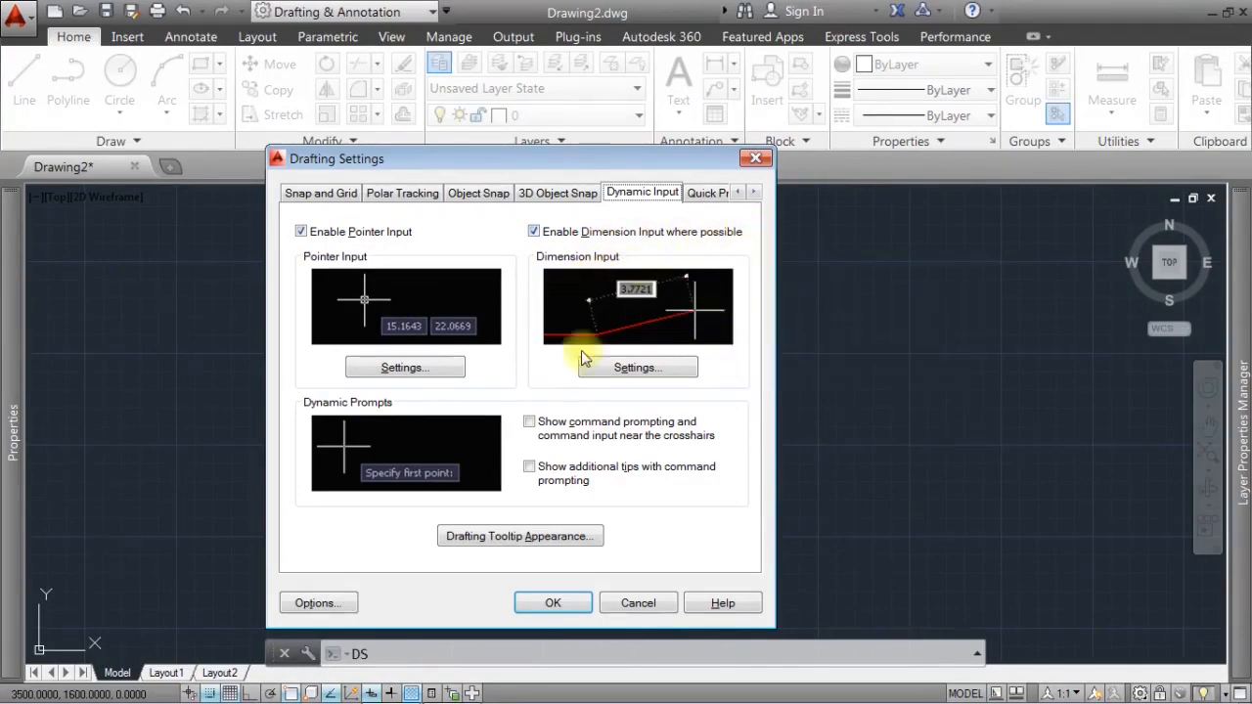
left_click(399, 374)
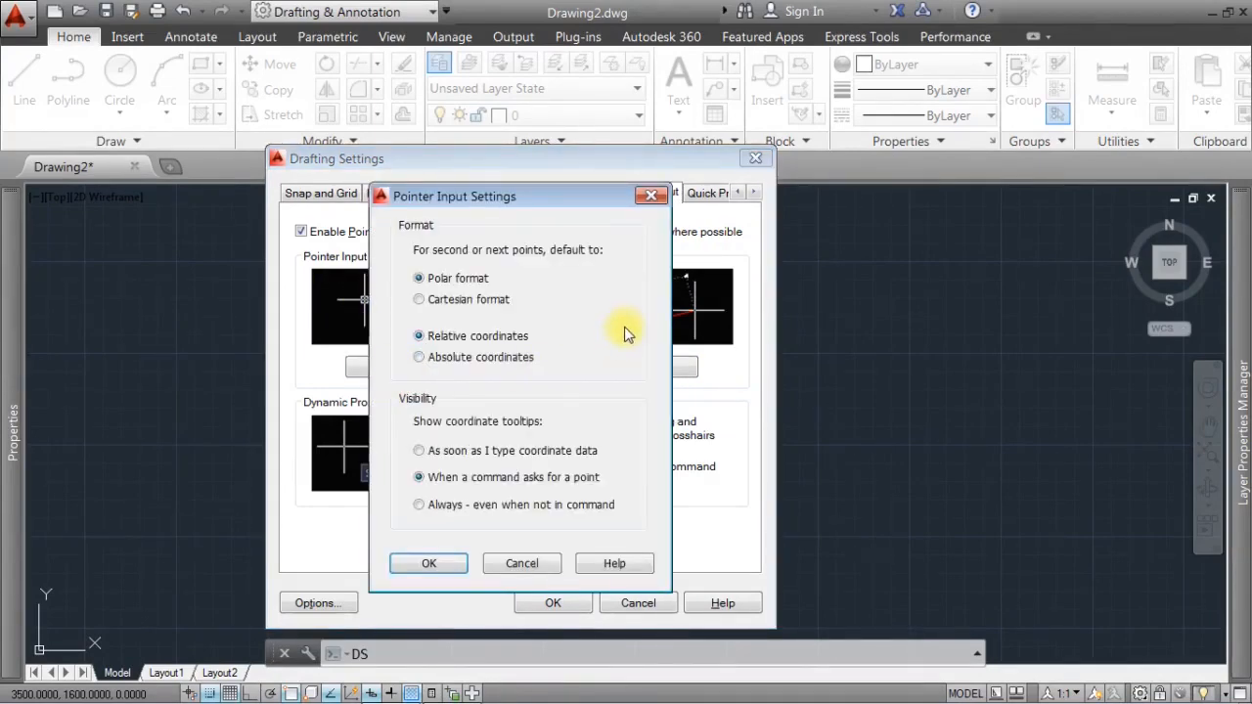
key("Escape")
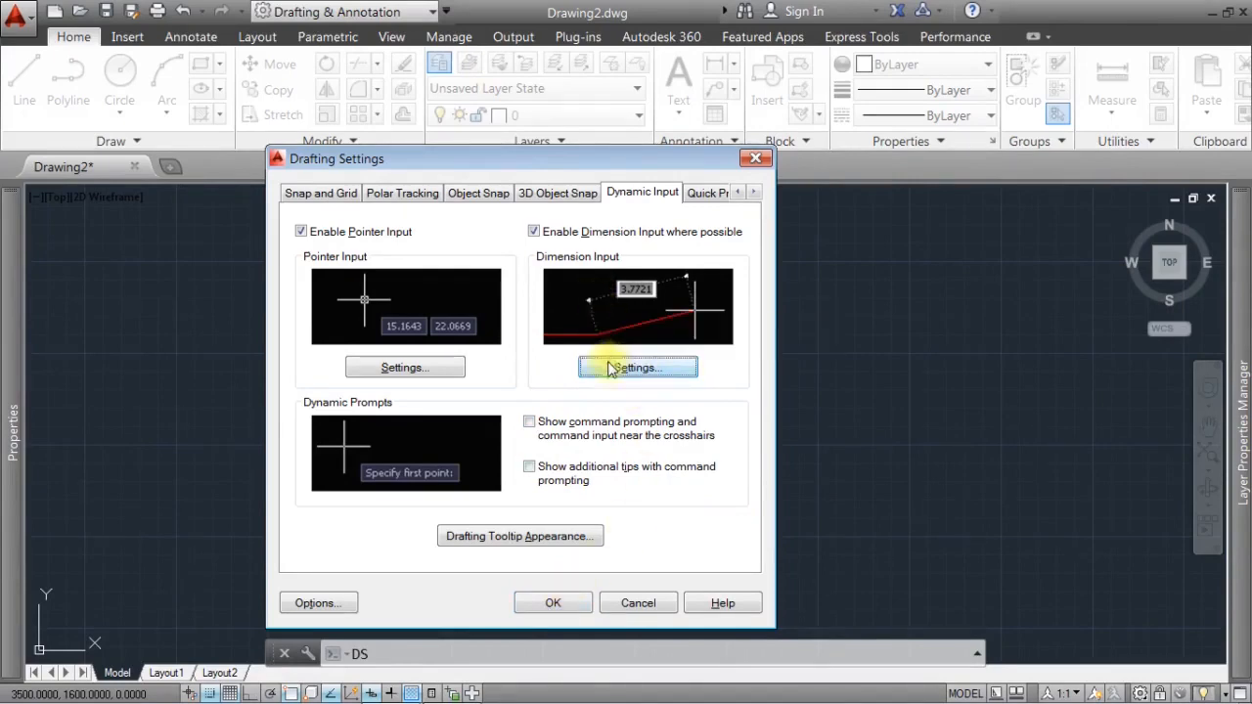
Review the Quick Properties and Selection Cycling options and apply the drafting settings
left_click(706, 194)
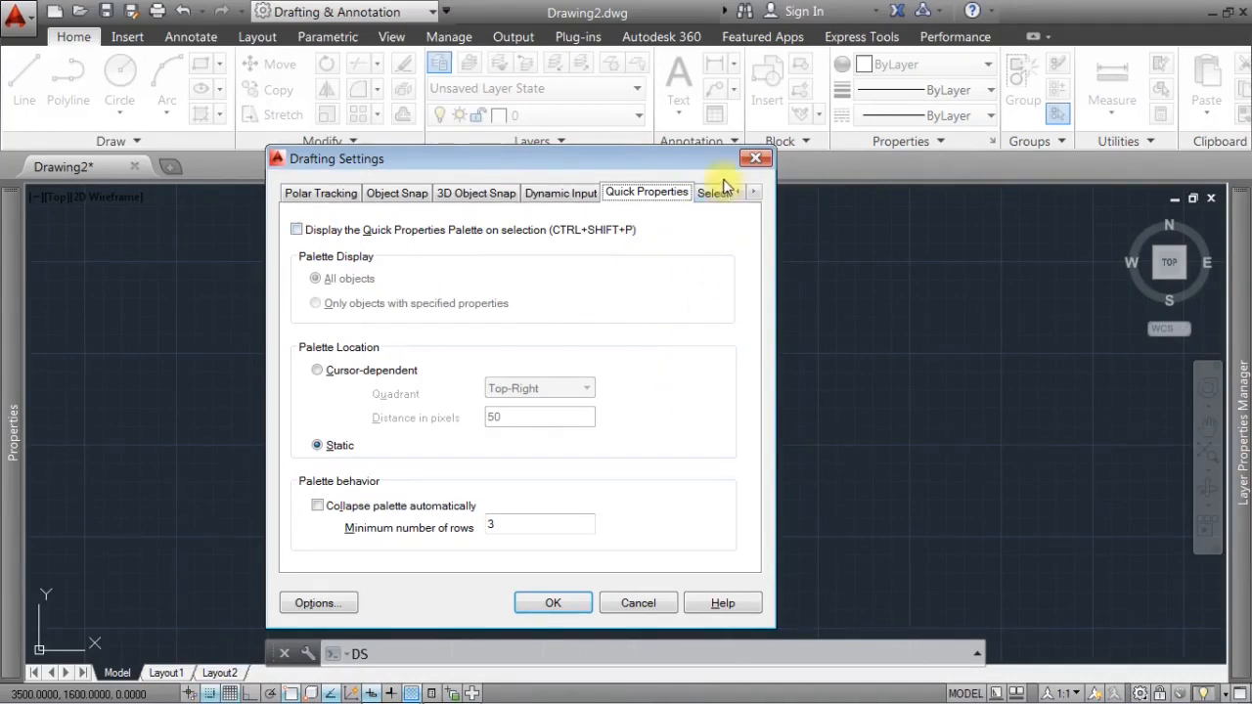
left_click(721, 191)
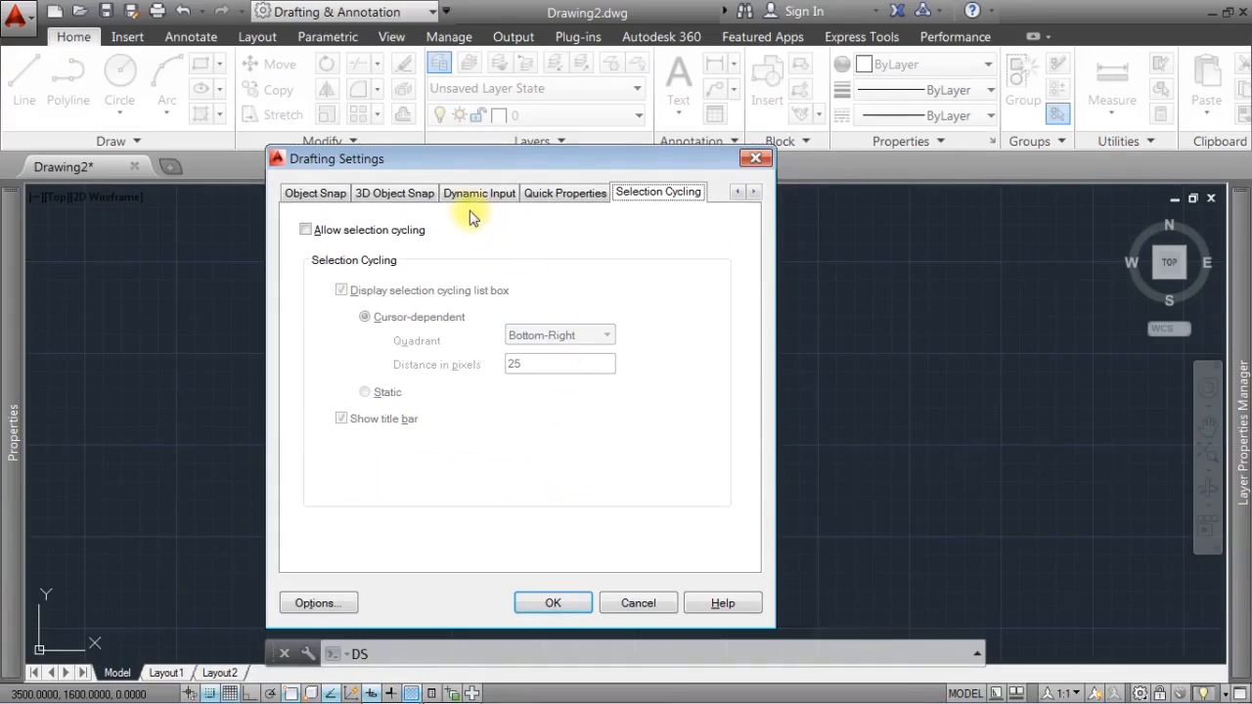
left_click(550, 604)
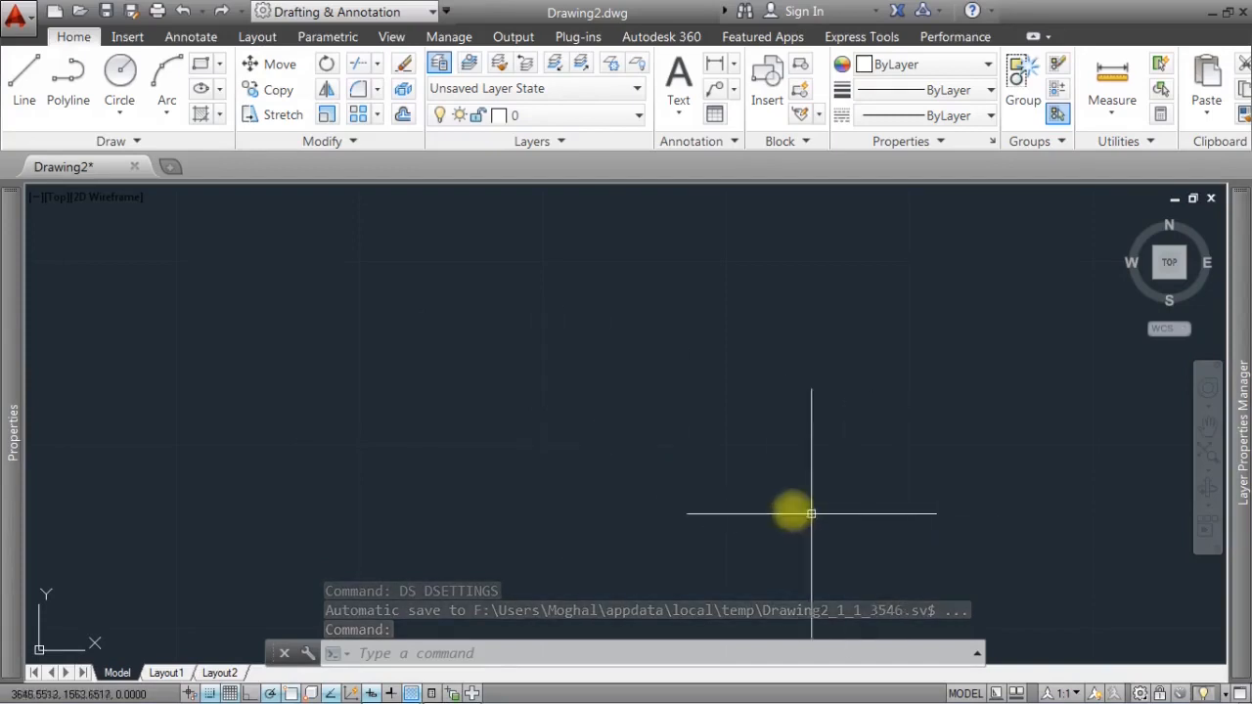
Draw a single line from the grid point at 2000,1000 with a length of 1000 and an angle of 43°
type("l")
key("space")
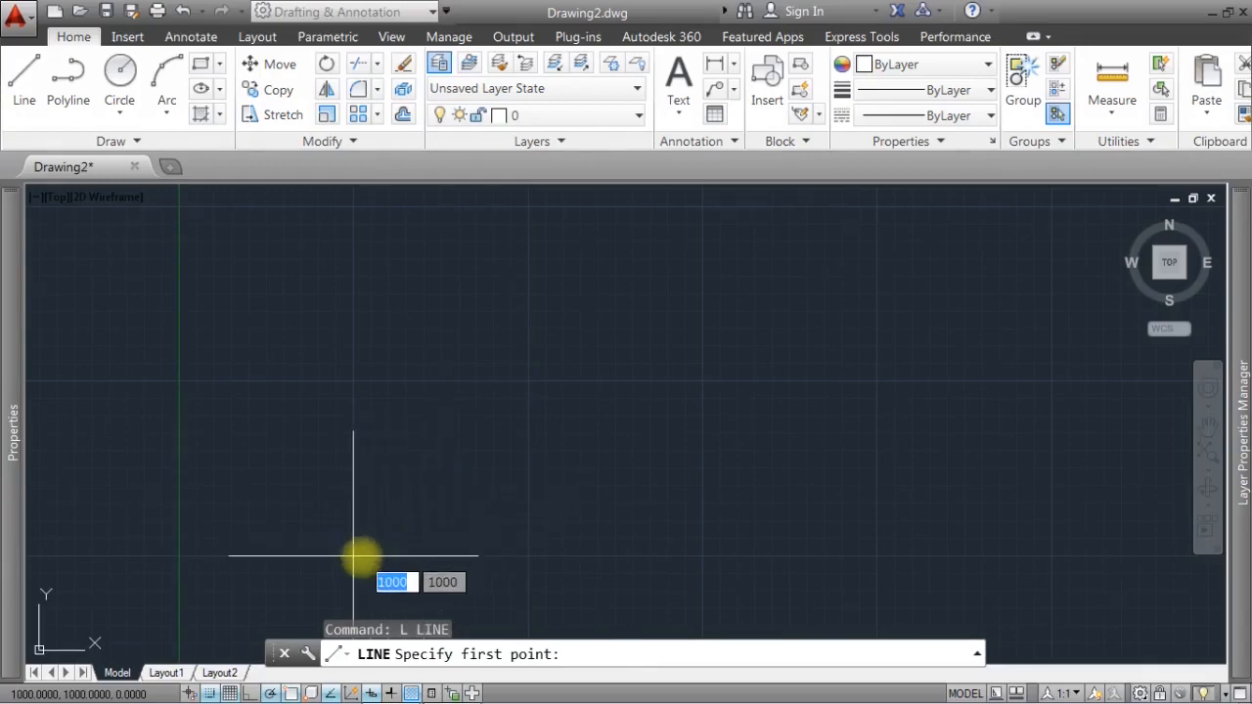
left_click(528, 556)
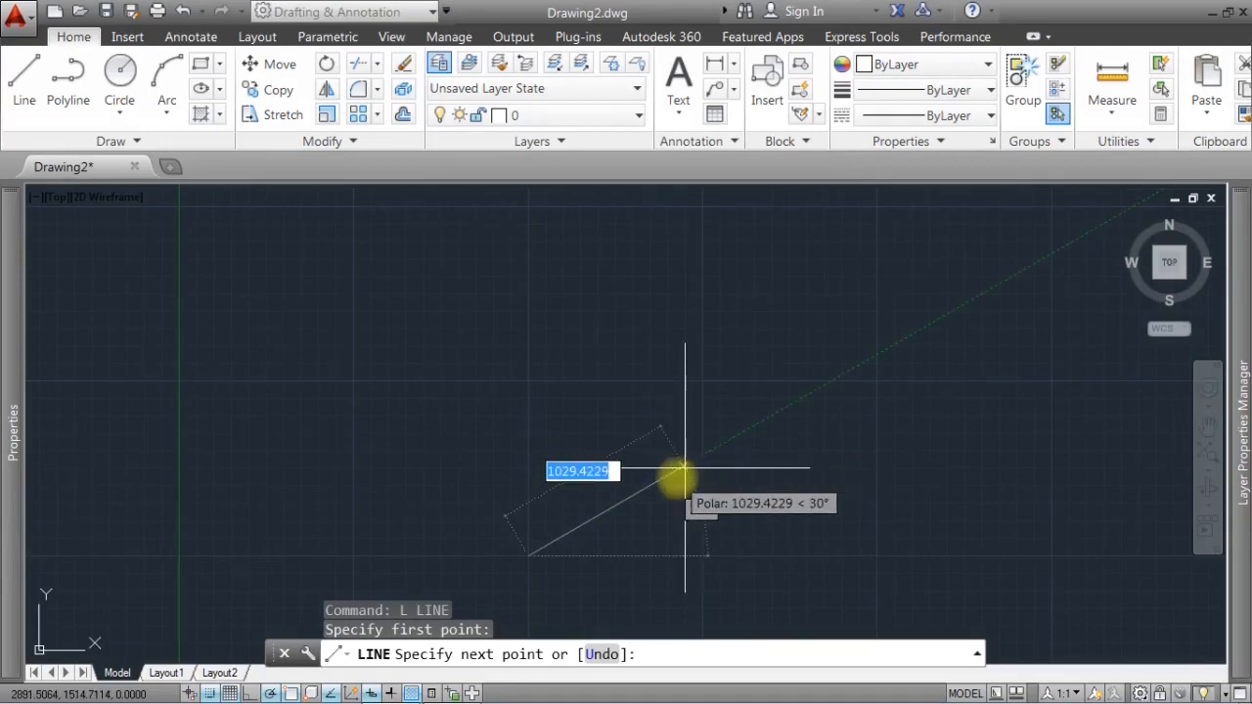
type("1")
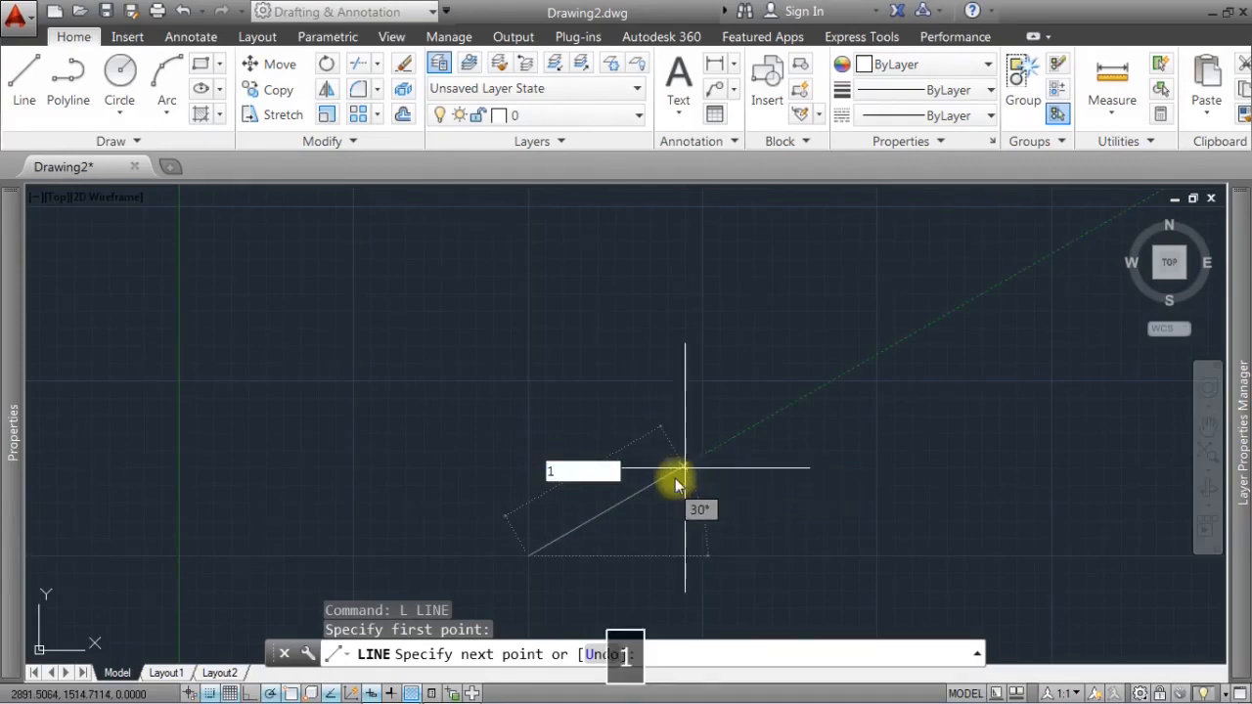
type("000")
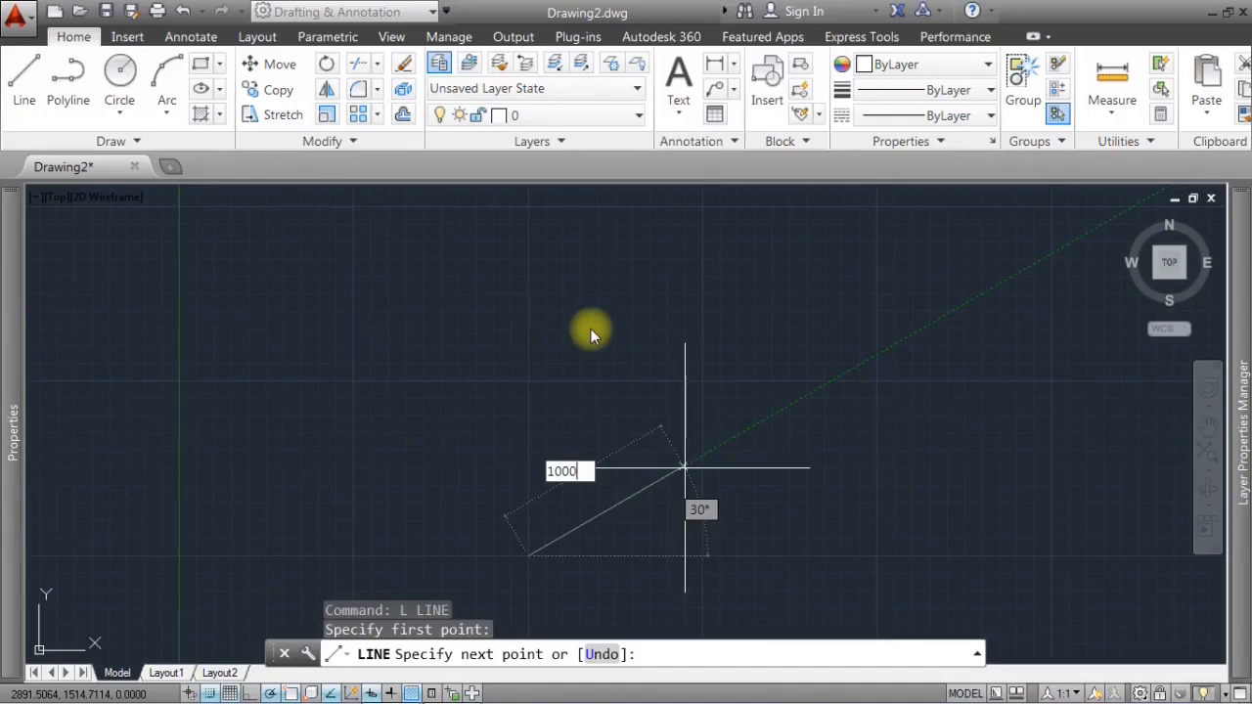
key("Tab")
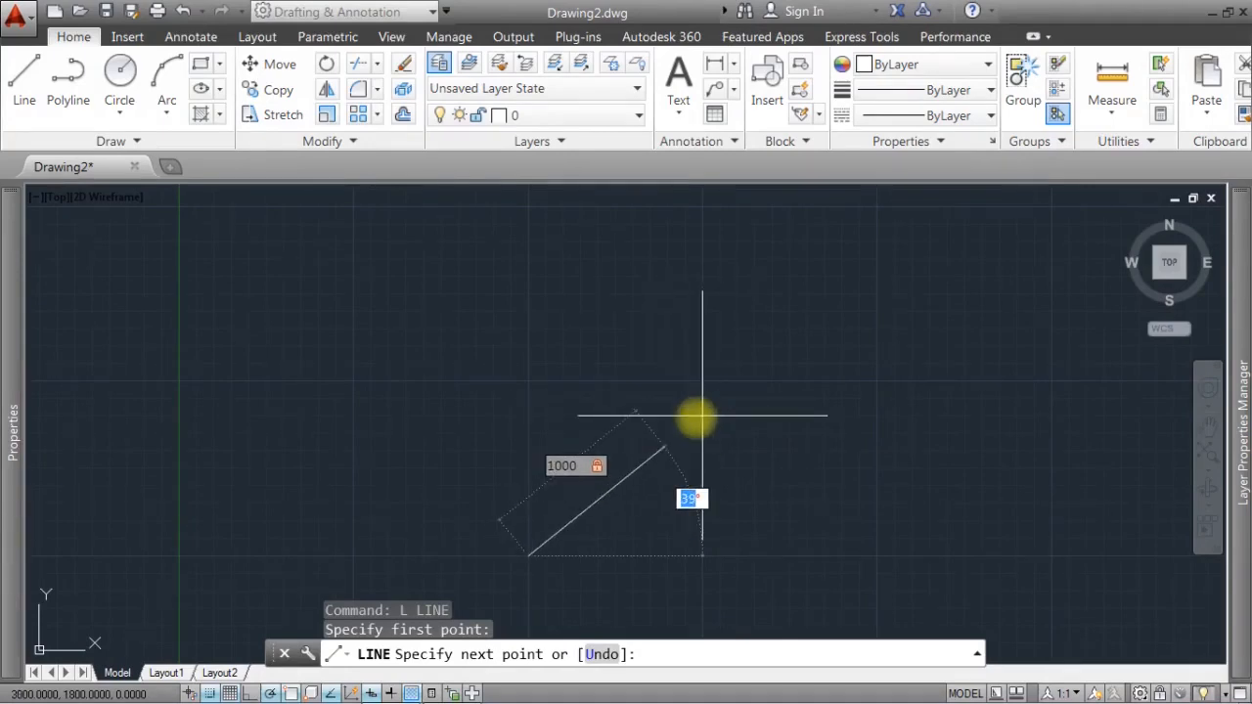
type("43")
key("Return")
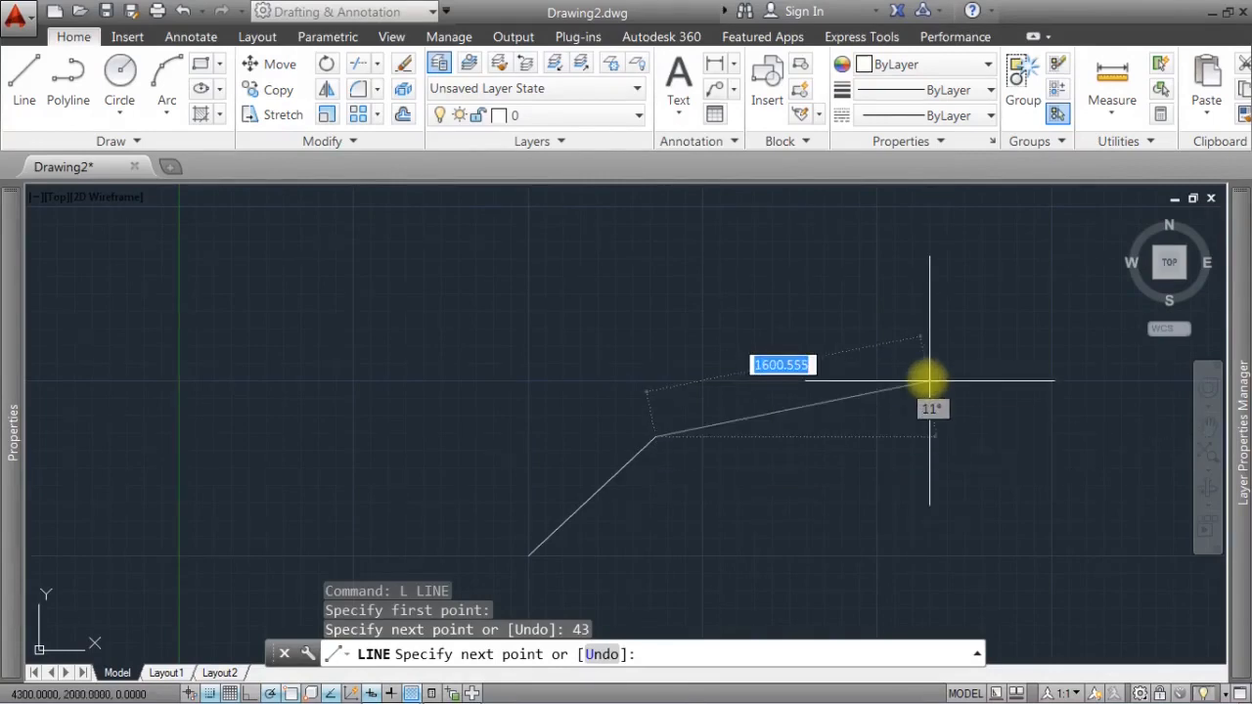
key("Return")
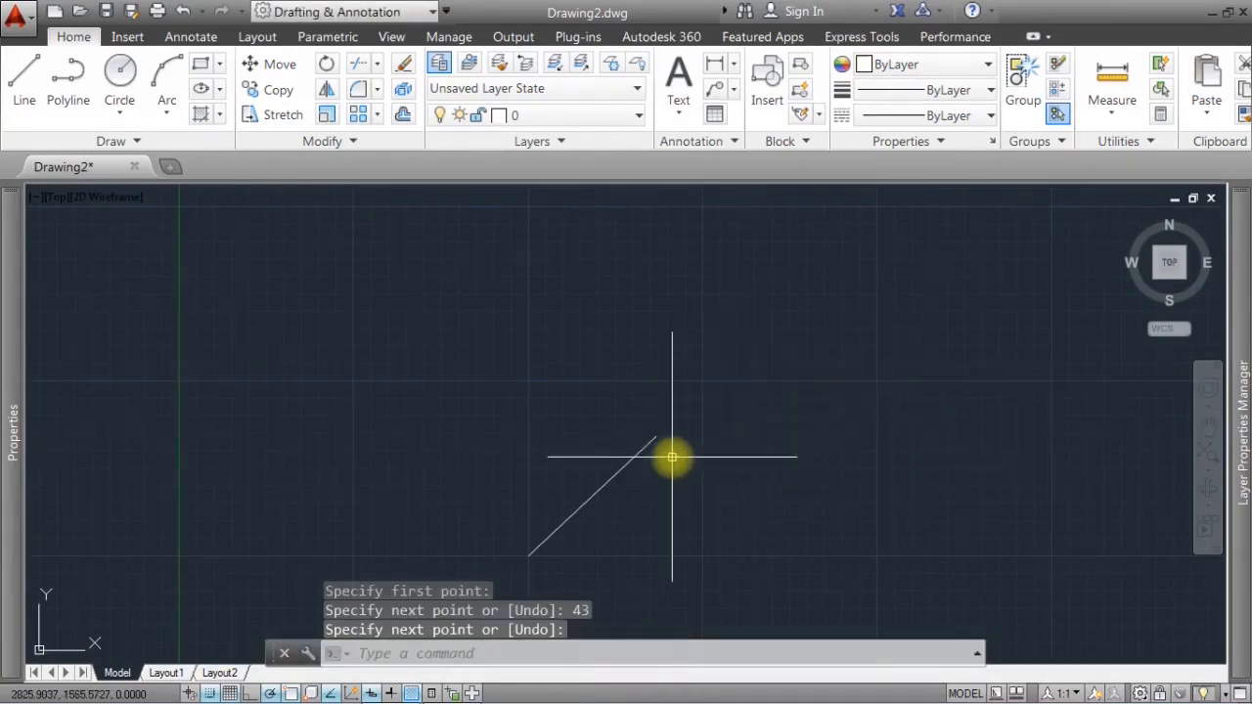